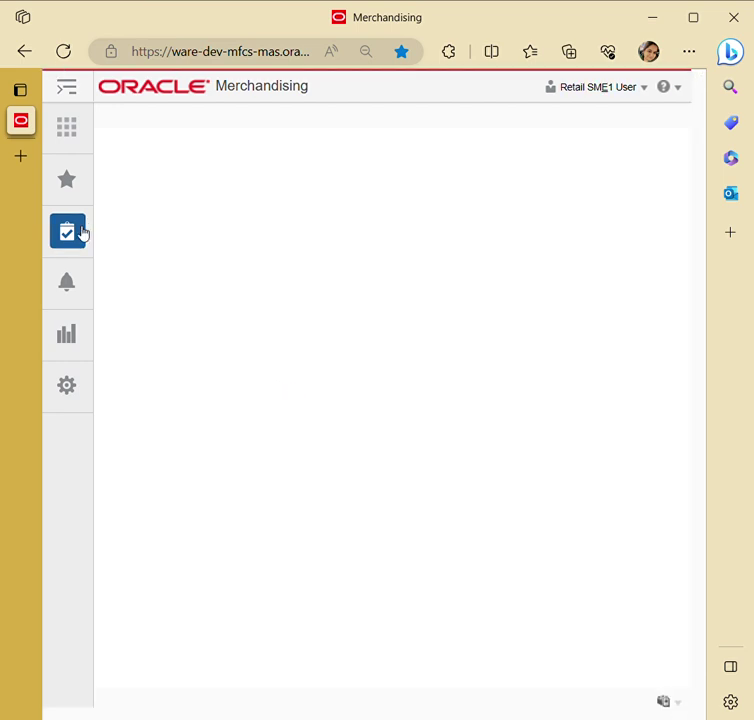
Go from the Tasks list's Foundation Data section to the Organizational Hierarchy page showing chains 110, 130, 200.
click(69, 237)
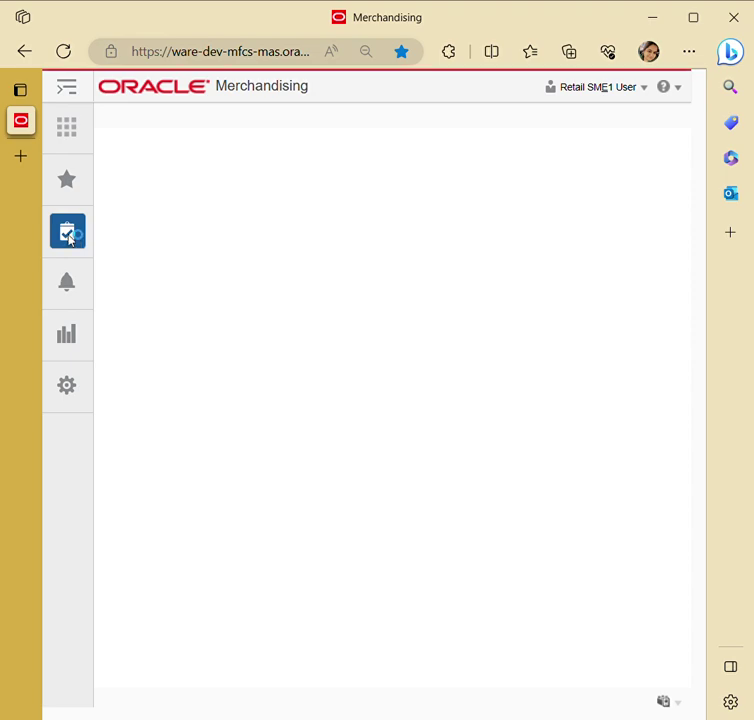
scroll(157, 372, down, 10)
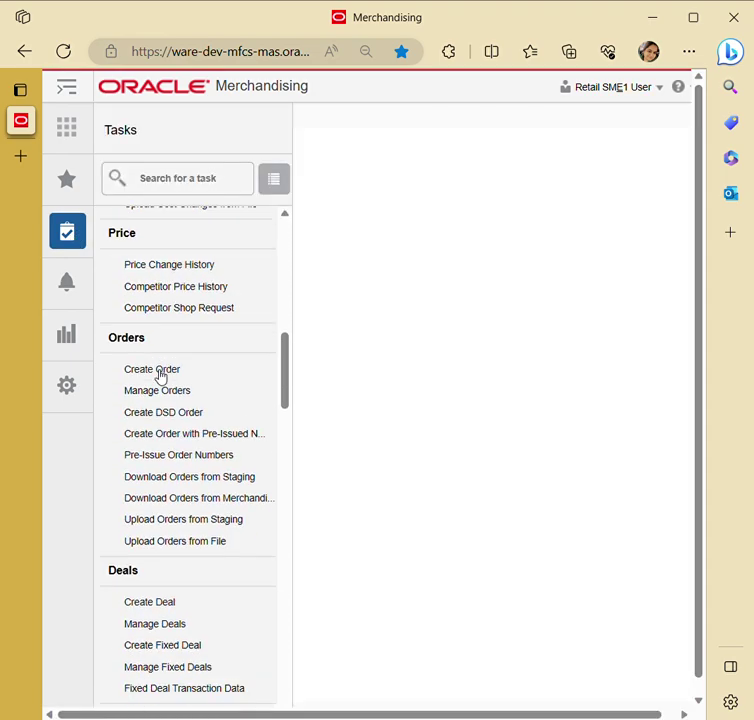
scroll(158, 375, down, 15)
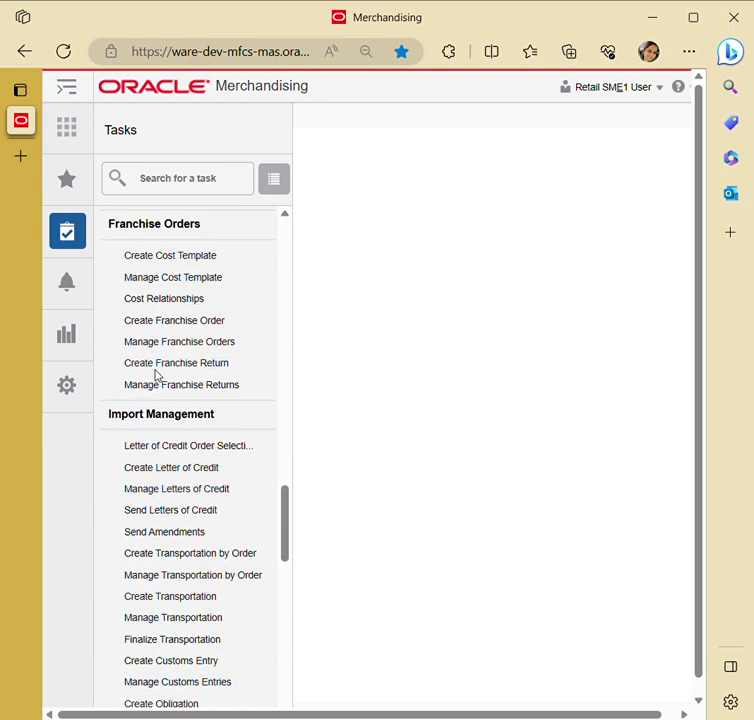
scroll(157, 376, down, 15)
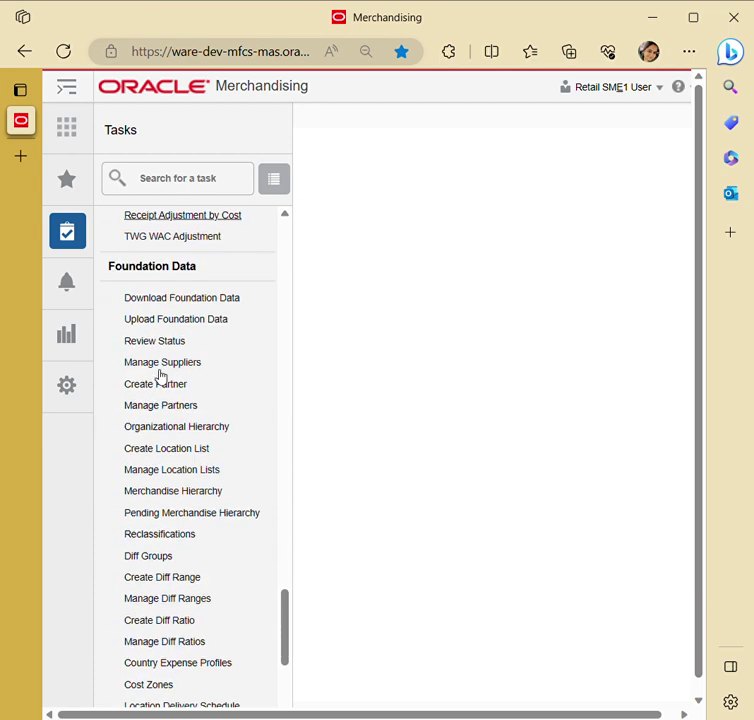
click(159, 429)
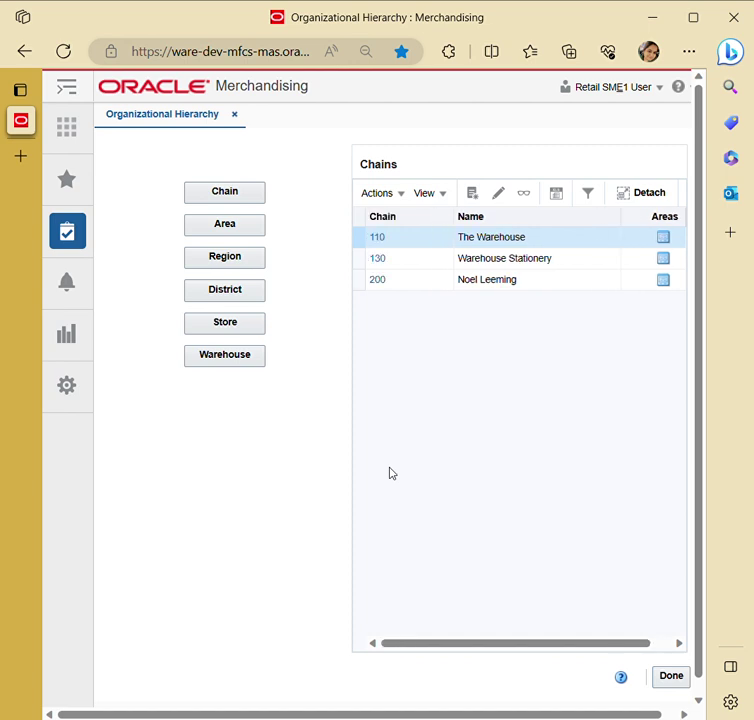
click(383, 197)
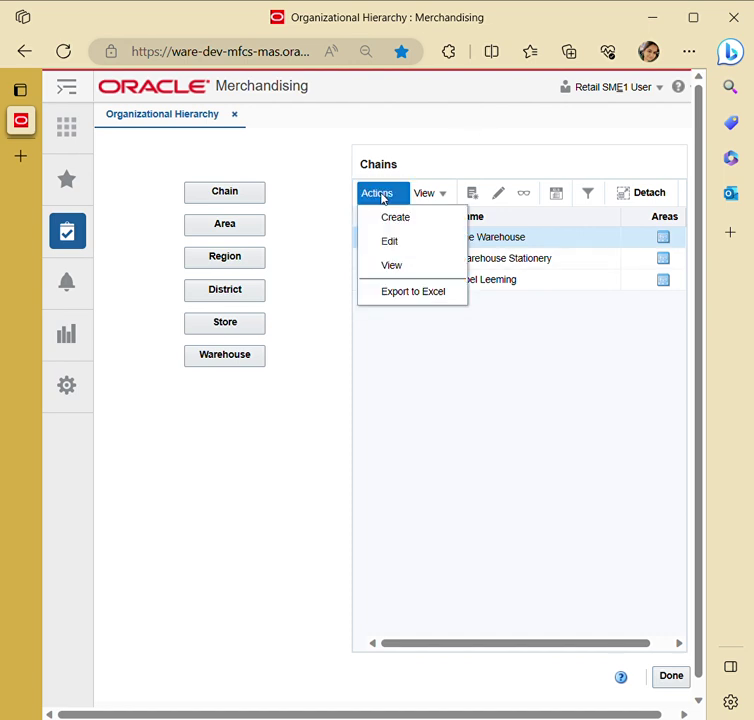
click(389, 243)
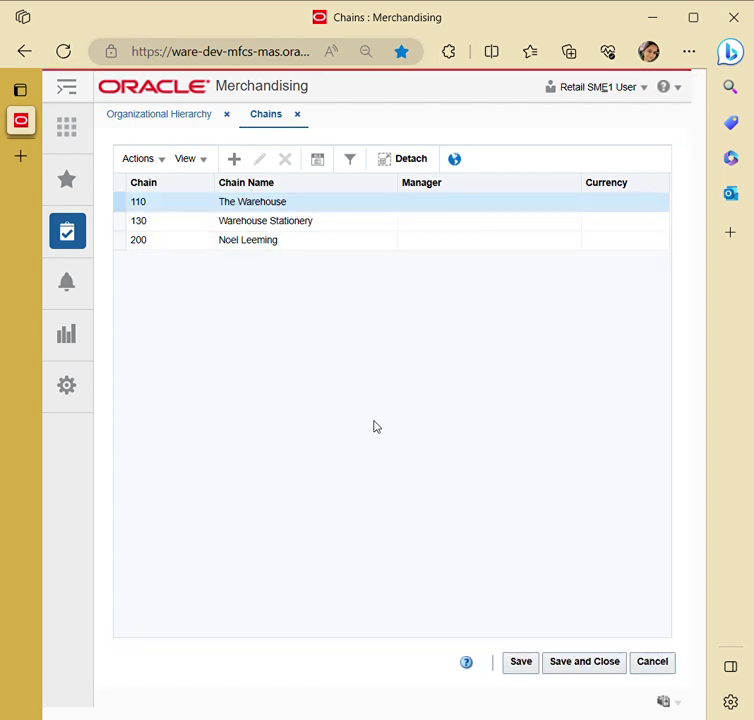
click(150, 160)
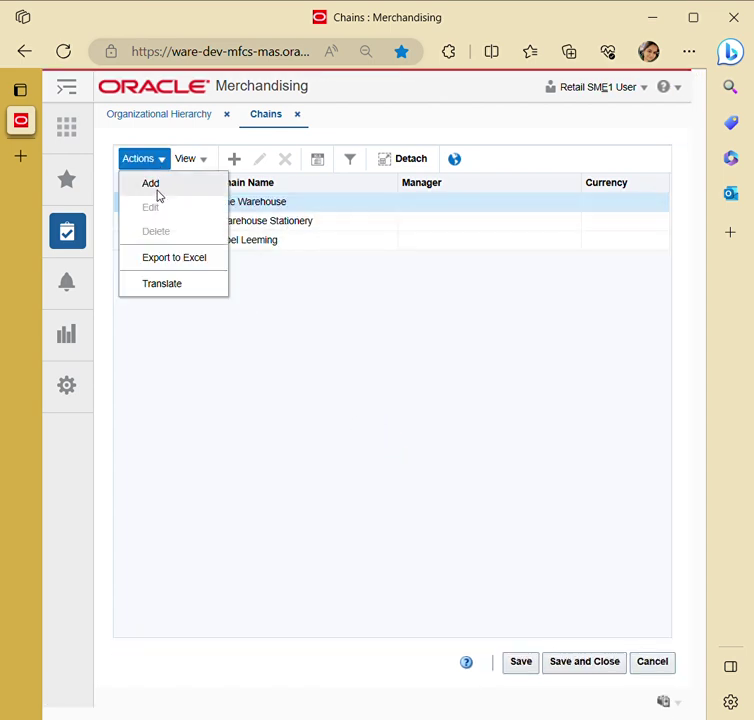
click(158, 195)
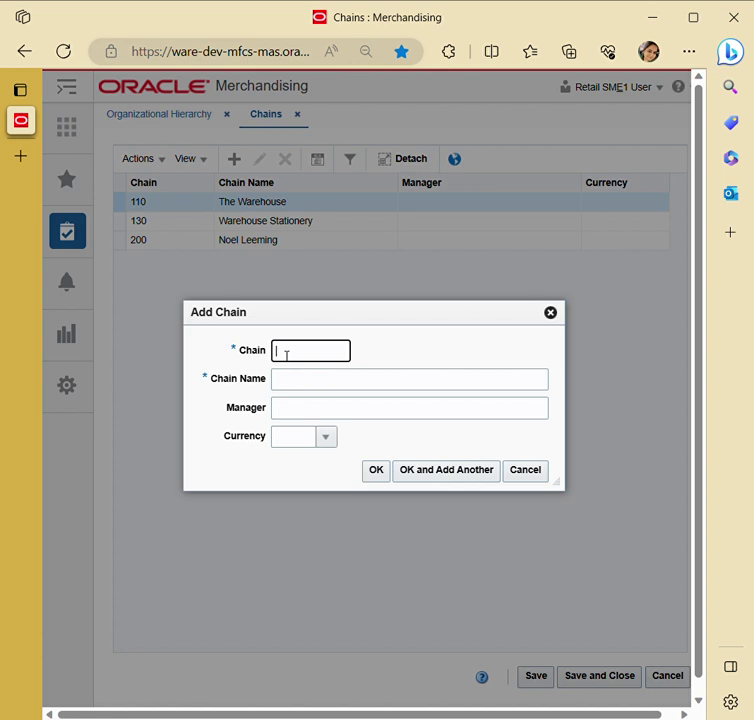
click(283, 405)
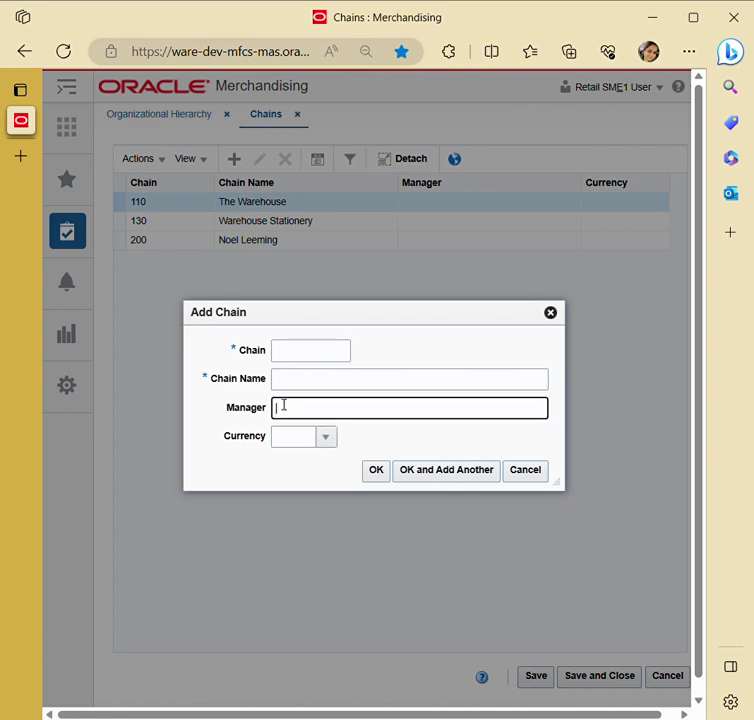
click(326, 438)
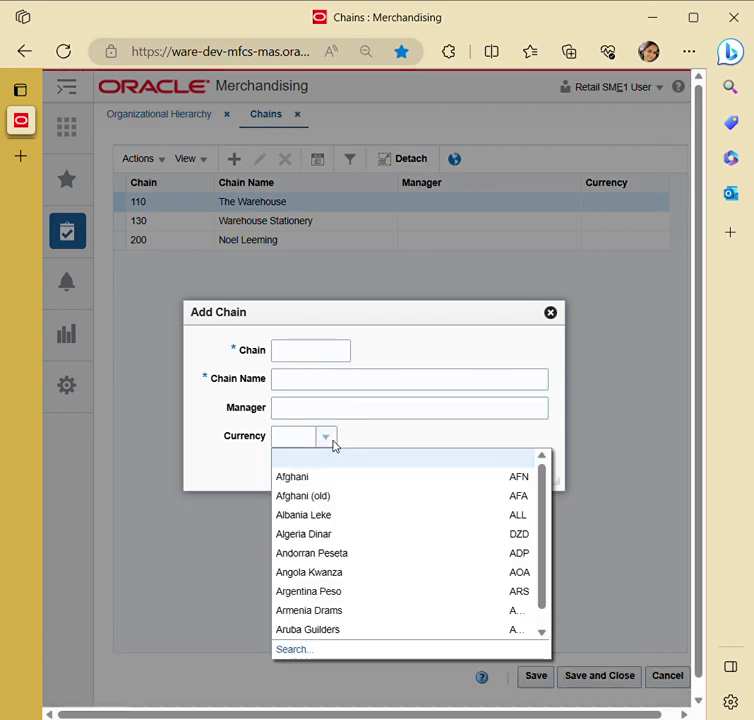
click(550, 312)
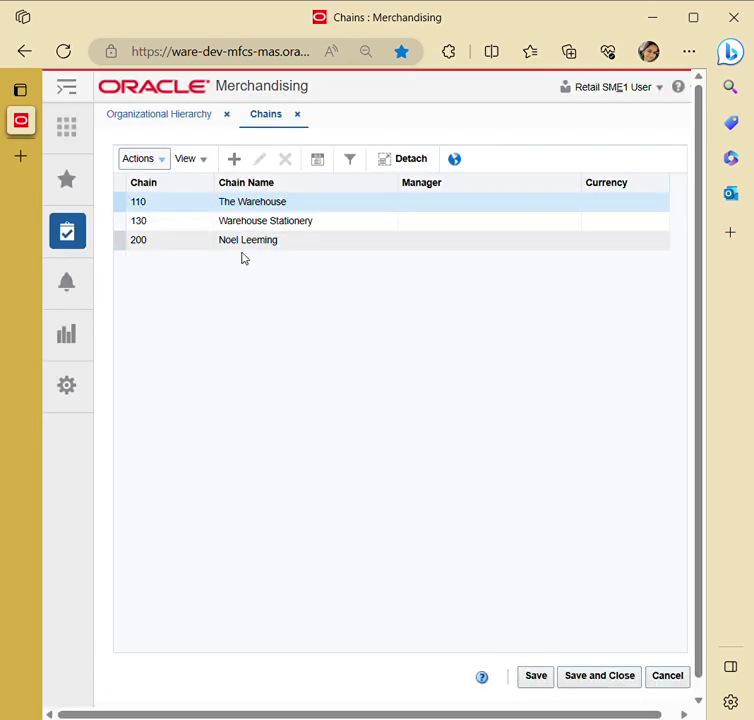
click(667, 676)
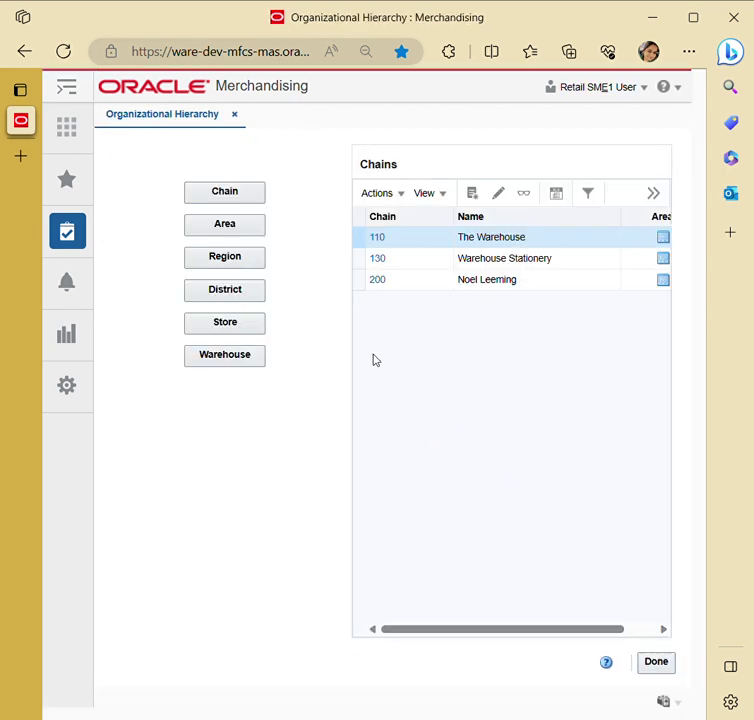
List the six areas and open area 1100's details in the Areas tab.
click(206, 228)
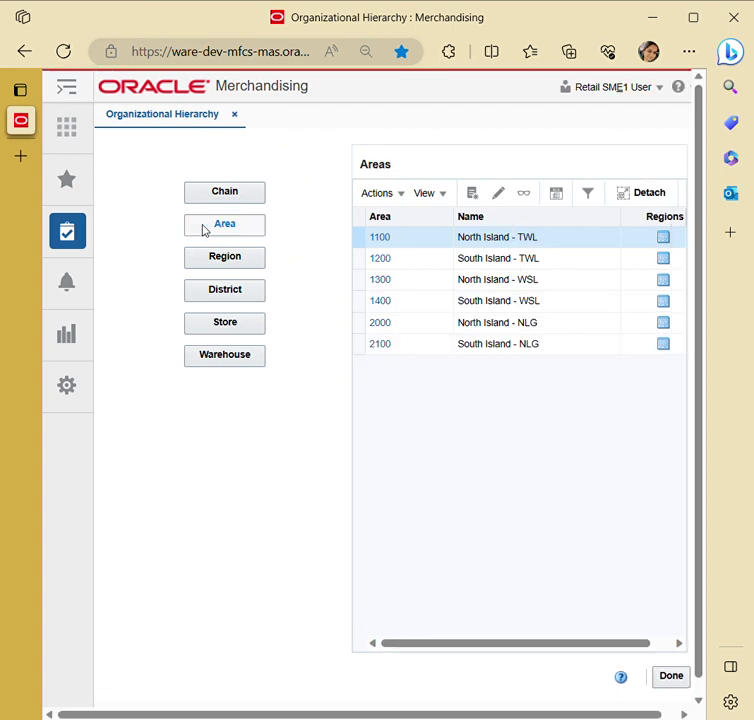
click(389, 241)
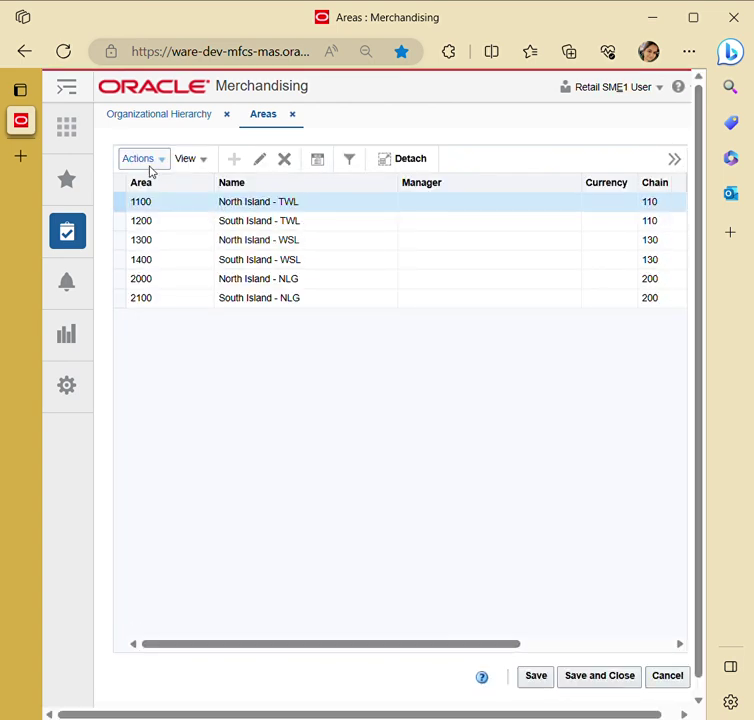
click(183, 160)
click(153, 203)
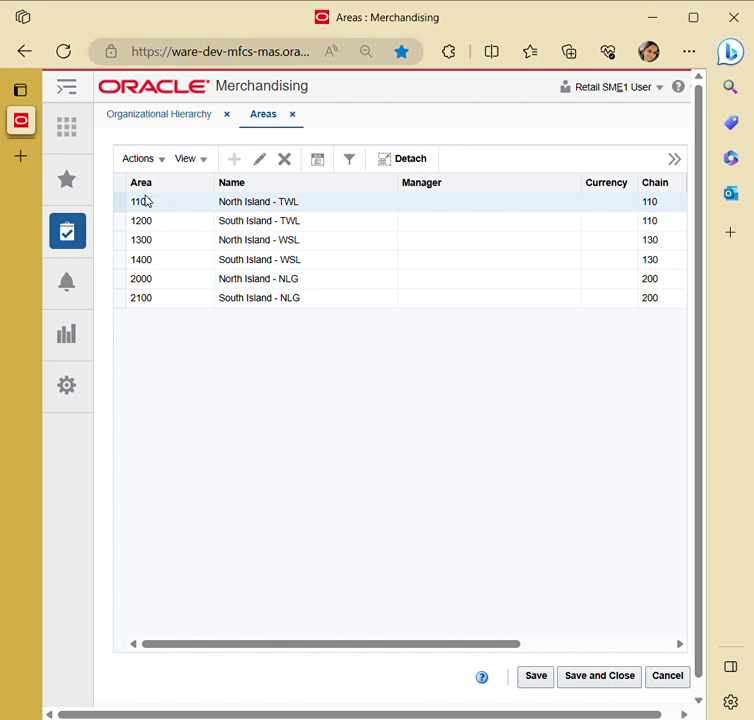
Open Edit Area for area 1100, cancel without changes, and close the Areas tab.
click(145, 160)
click(185, 212)
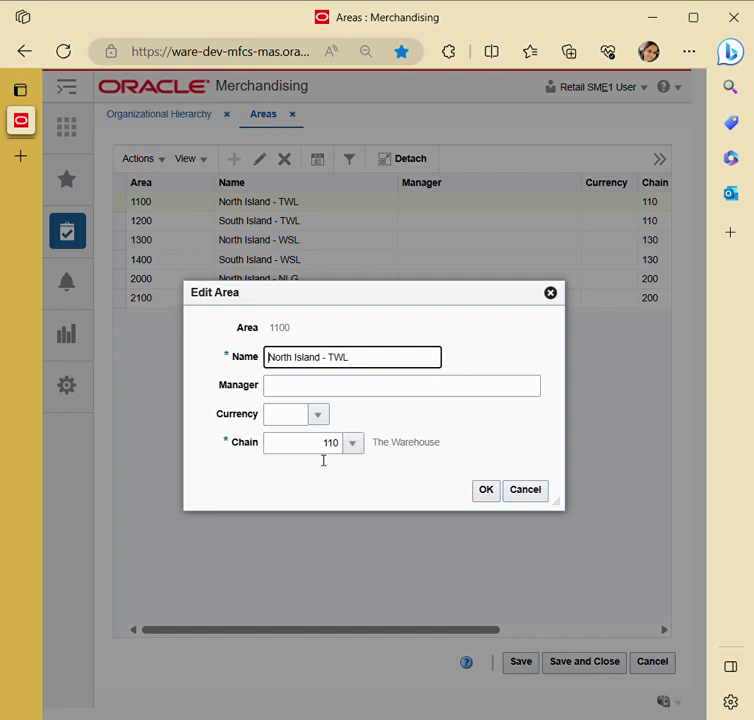
click(528, 495)
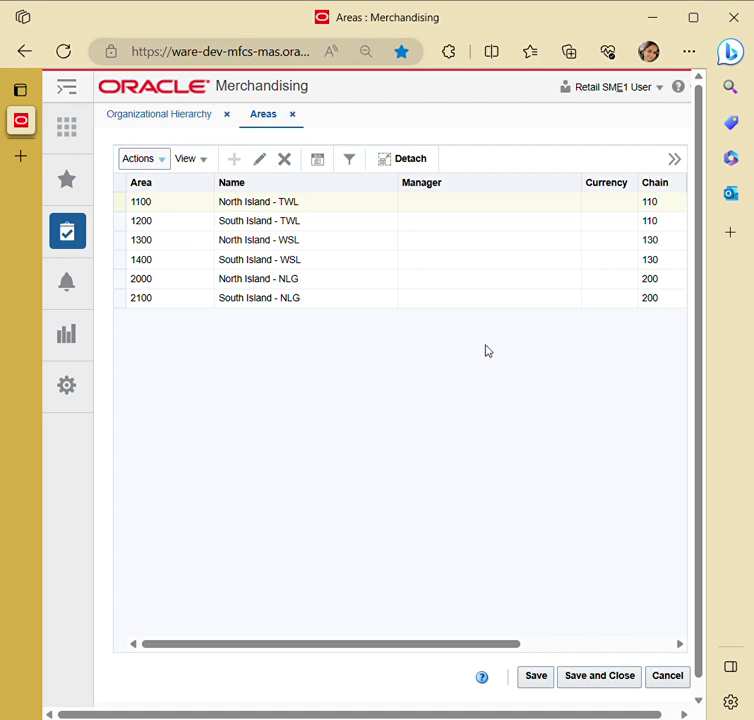
click(293, 115)
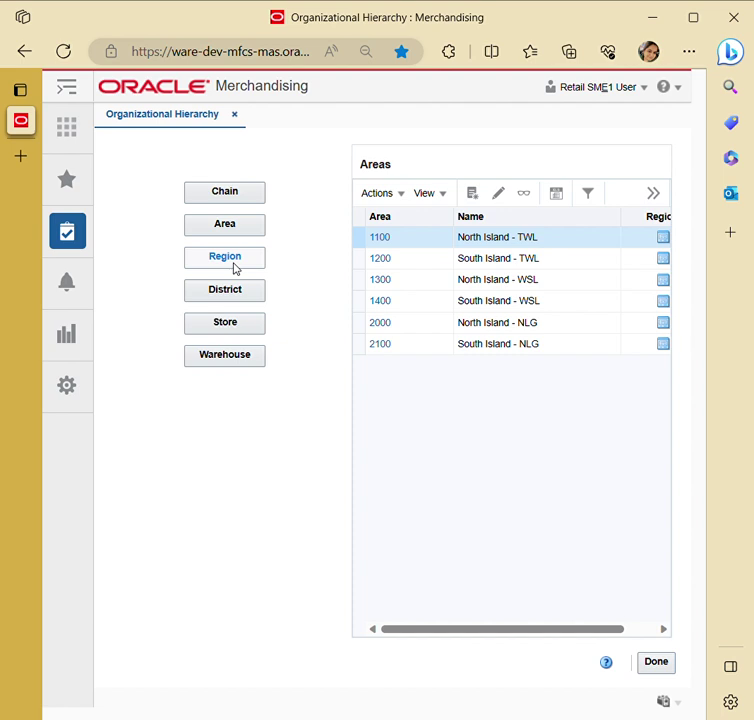
Drill from regions to districts, view district 1101, then close the Districts tab.
click(235, 269)
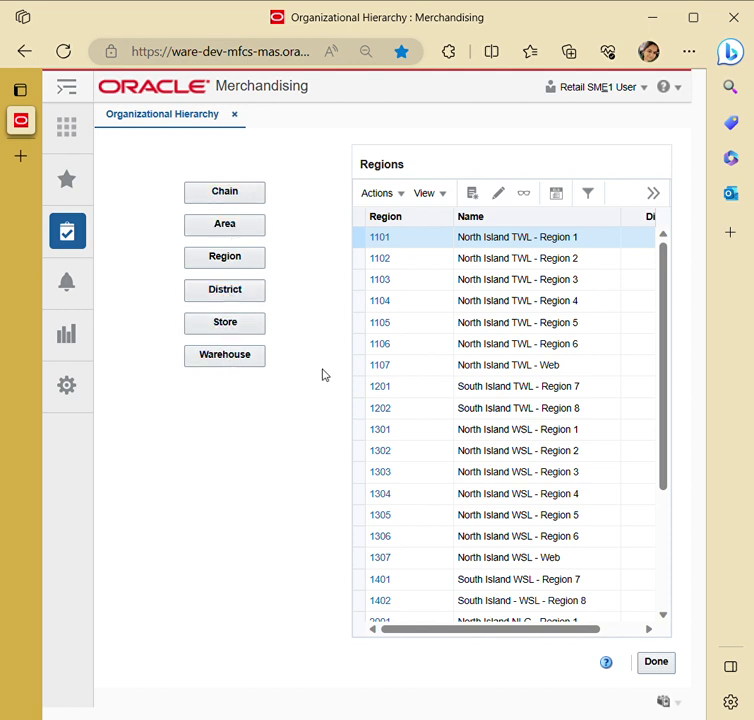
click(236, 293)
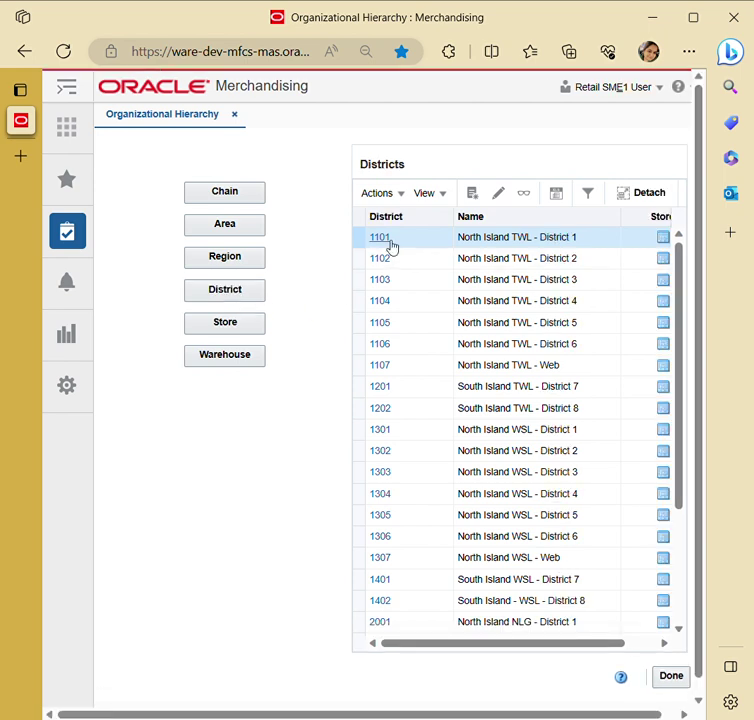
click(390, 242)
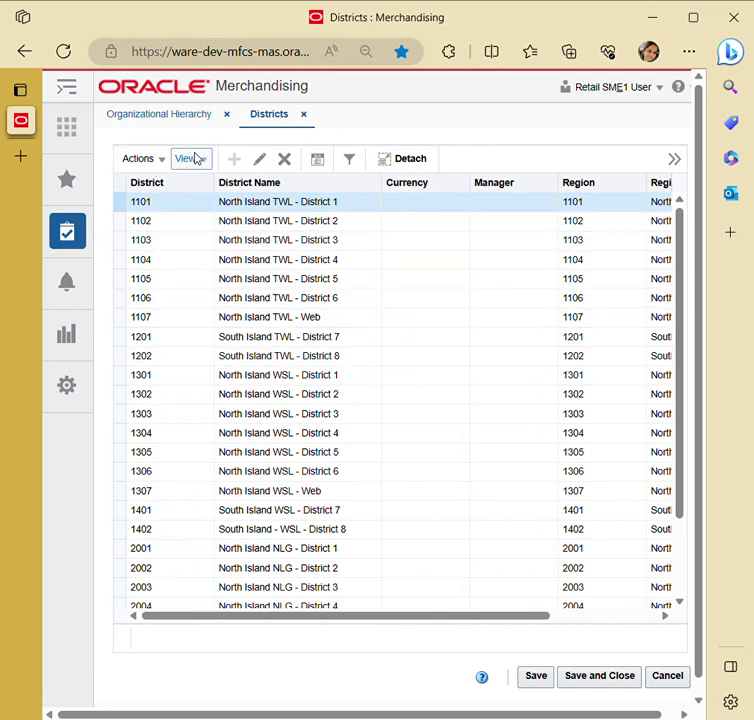
click(305, 117)
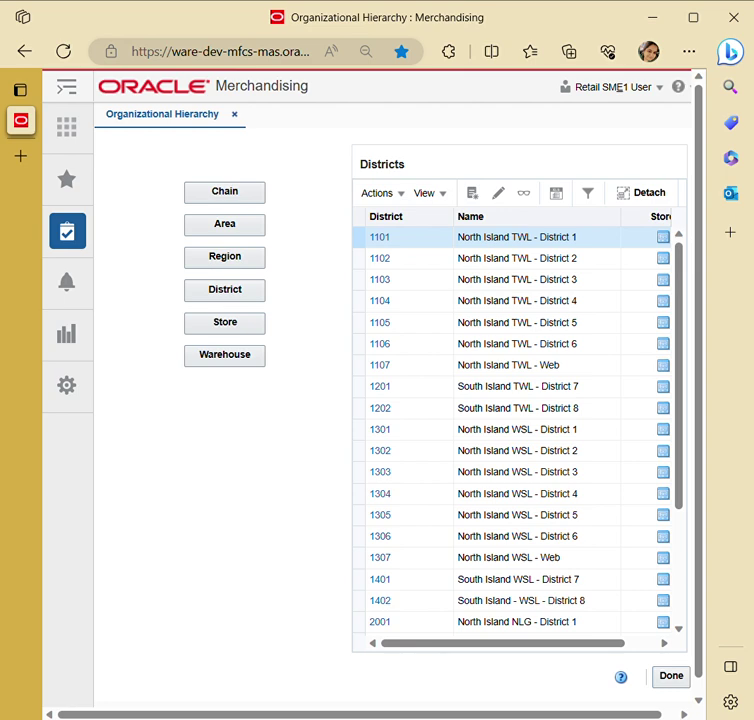
click(210, 256)
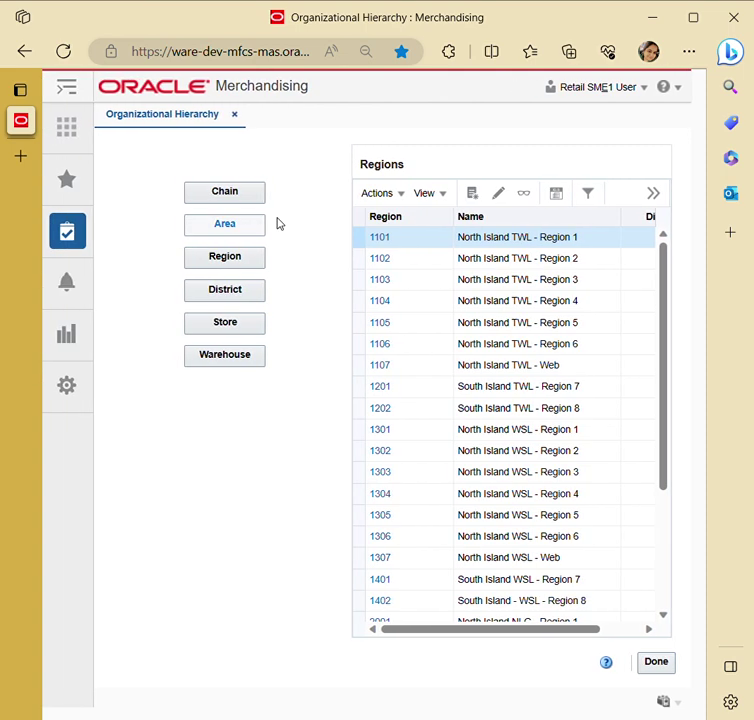
click(379, 204)
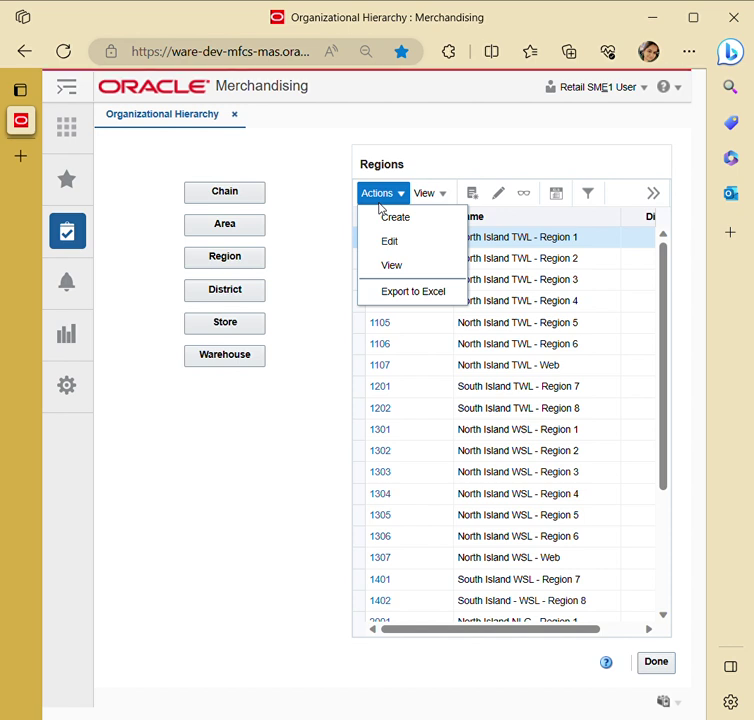
click(421, 193)
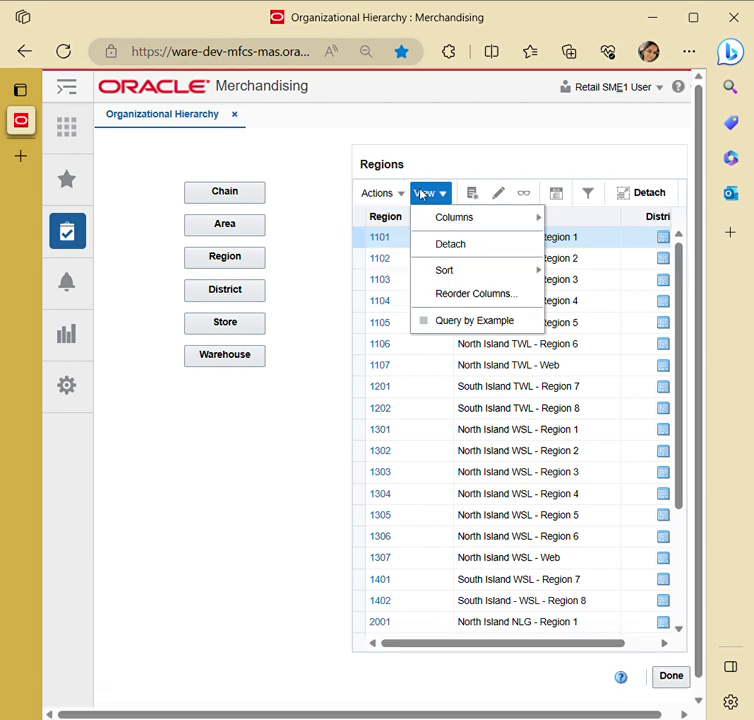
mouse_move(463, 219)
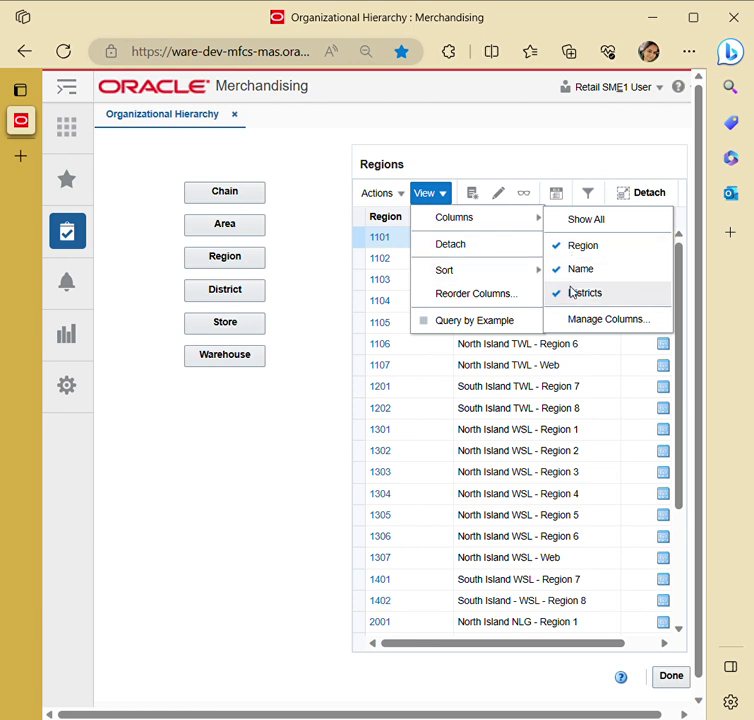
mouse_move(477, 283)
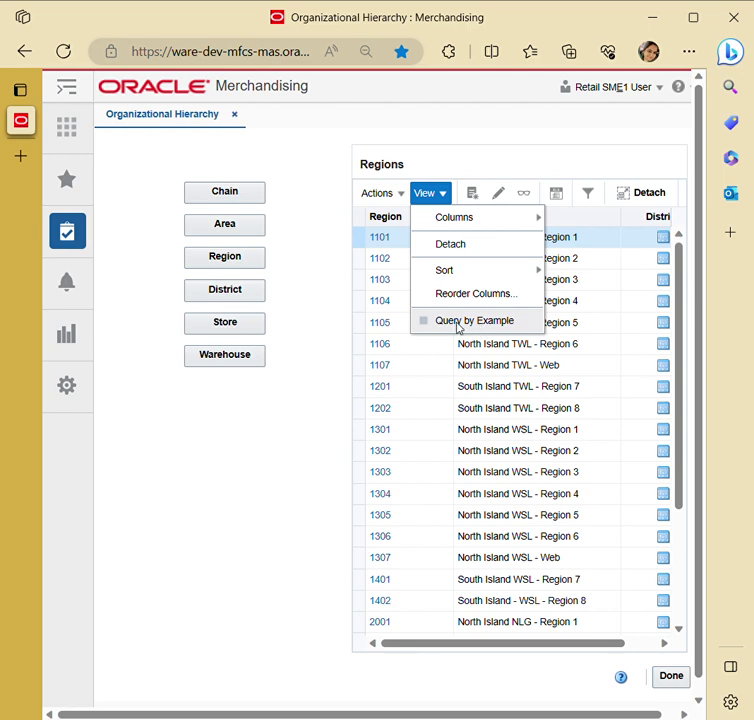
click(310, 328)
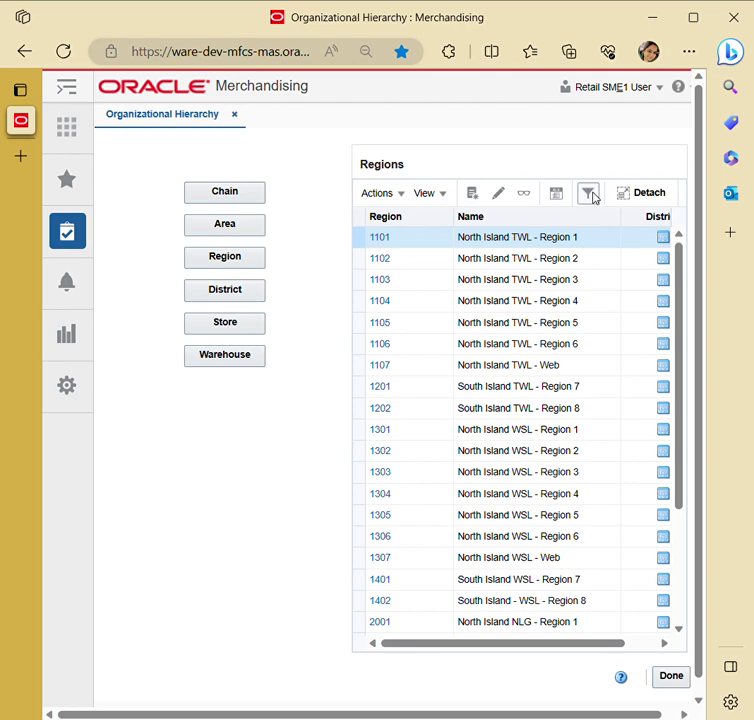
scroll(488, 263, left, 2)
List the chains, open a blank Add Chain form, and cancel without saving a chain.
click(230, 196)
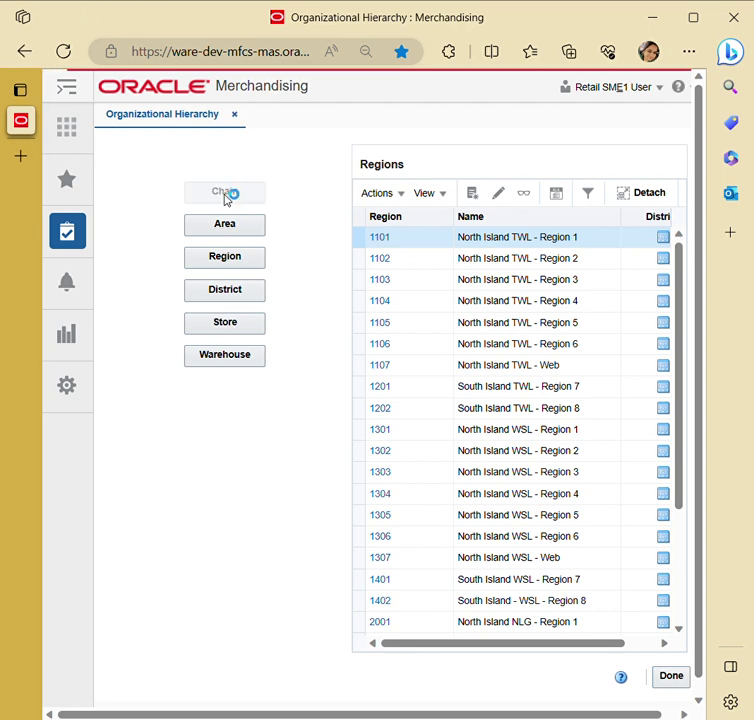
click(392, 196)
click(395, 224)
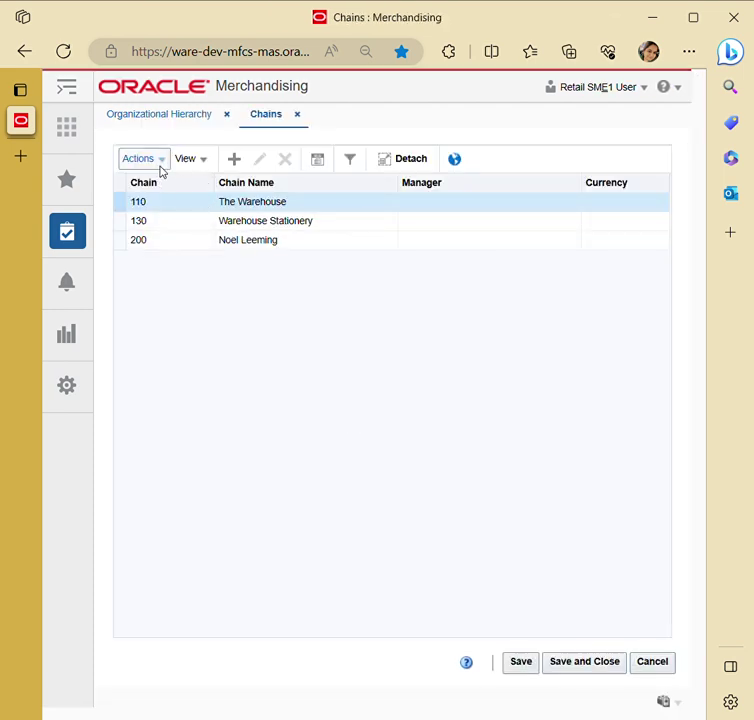
click(160, 170)
click(165, 195)
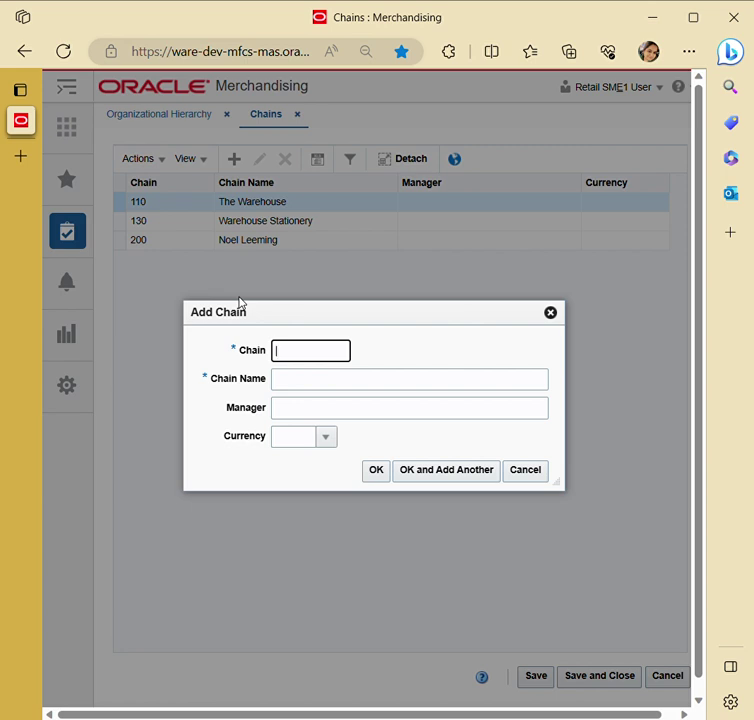
click(551, 314)
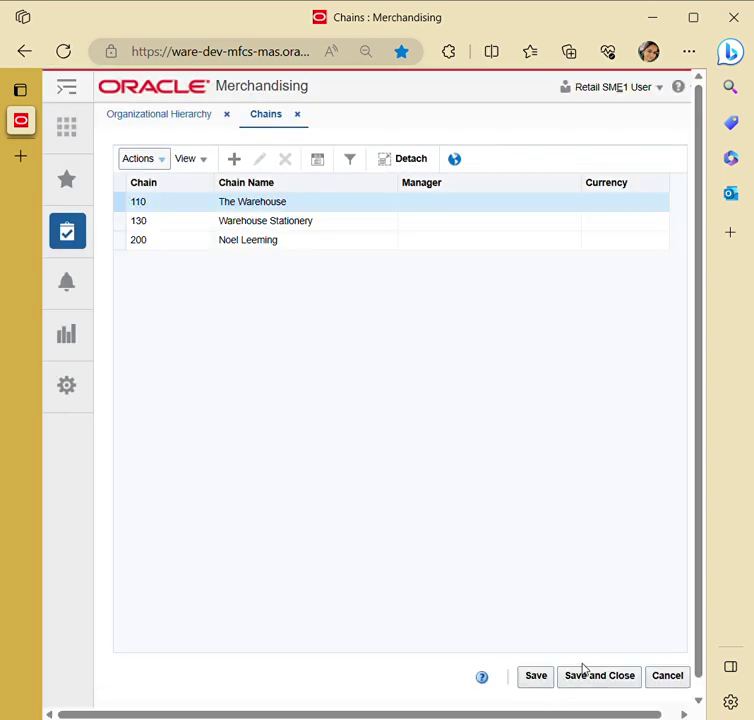
click(666, 677)
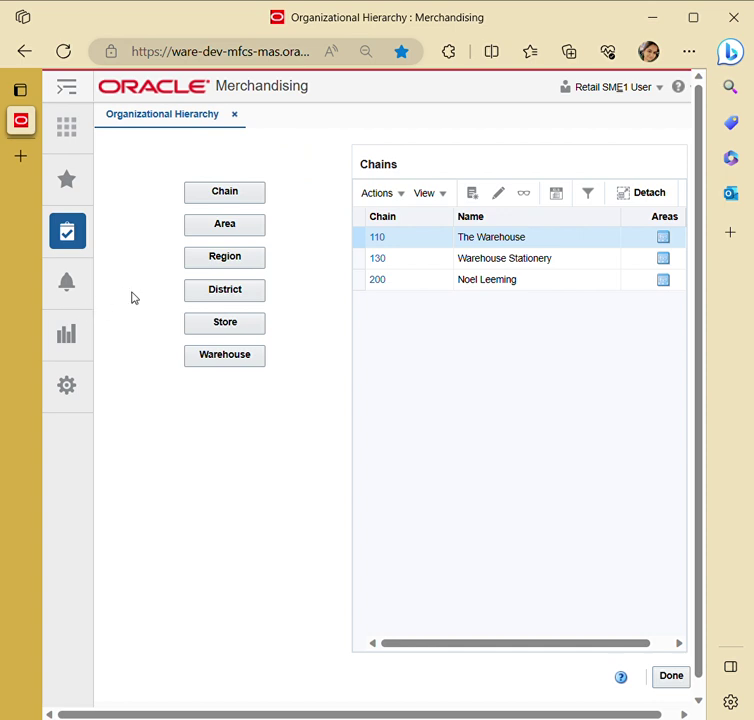
Open chain 110 in Edit Chain, dismiss it unchanged, and close the Chains tab.
click(381, 196)
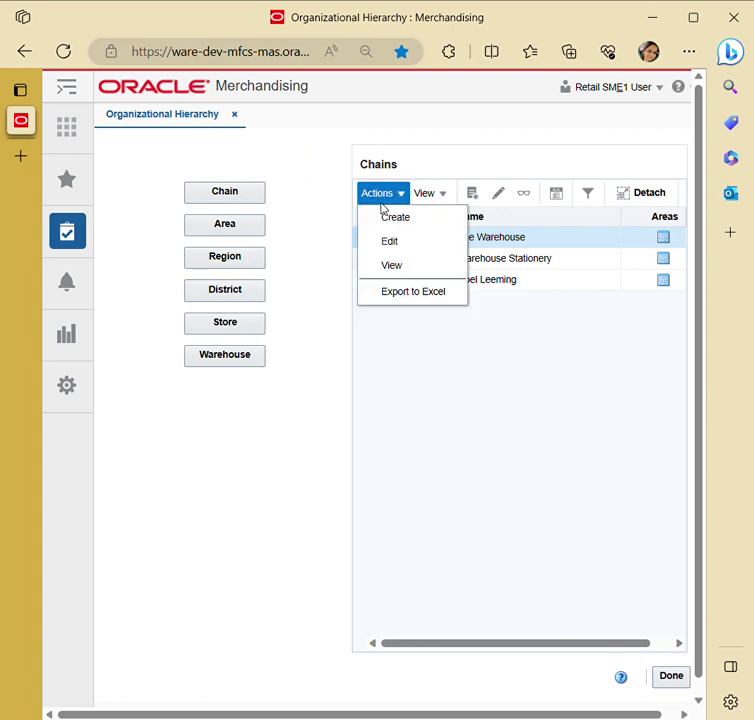
click(390, 242)
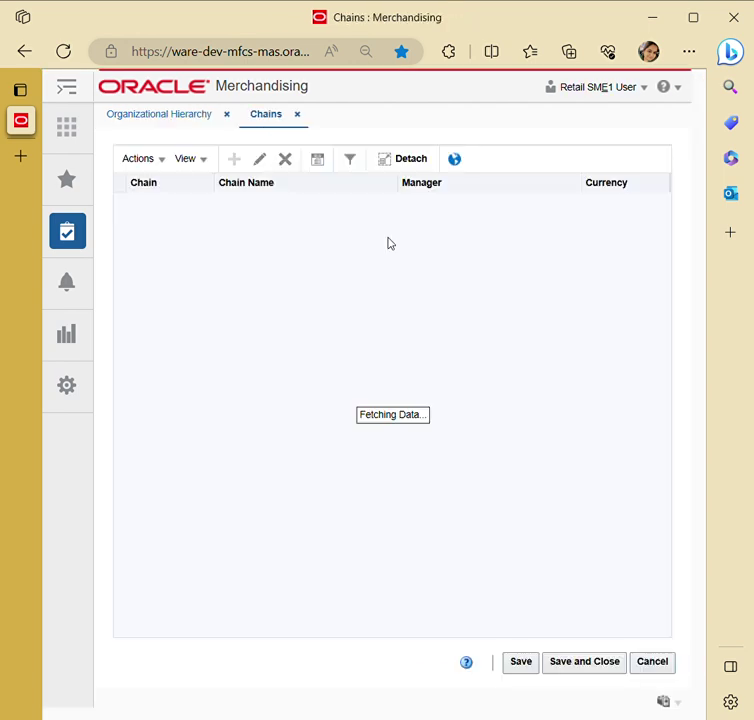
click(138, 160)
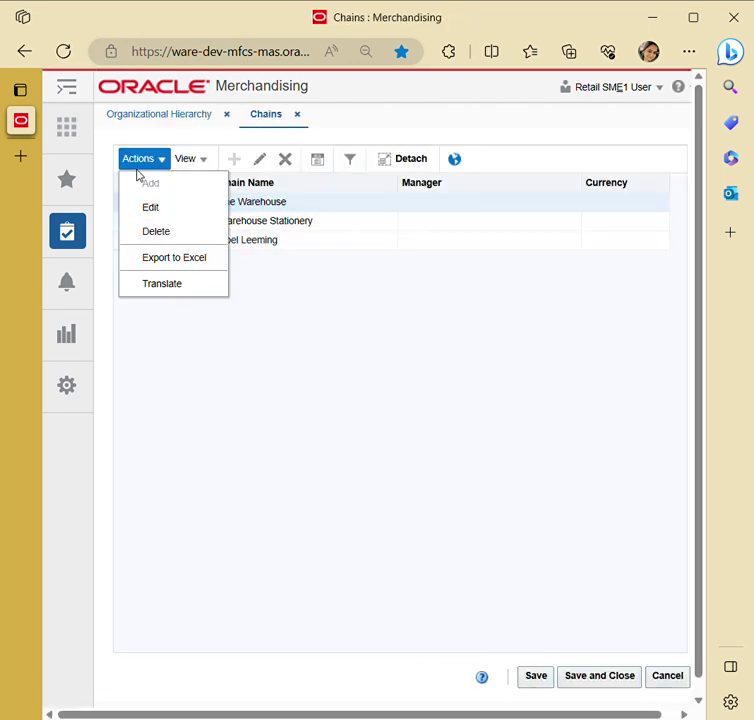
click(155, 213)
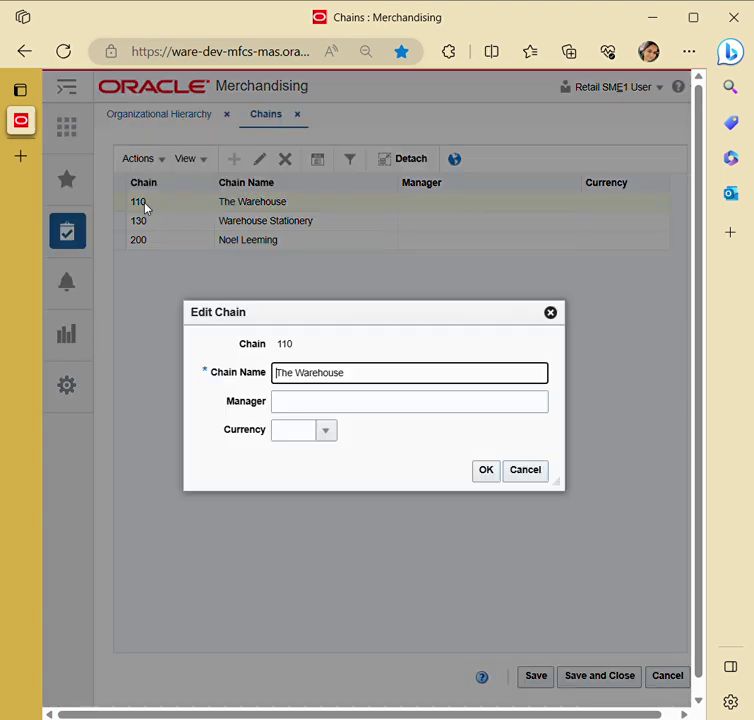
click(550, 312)
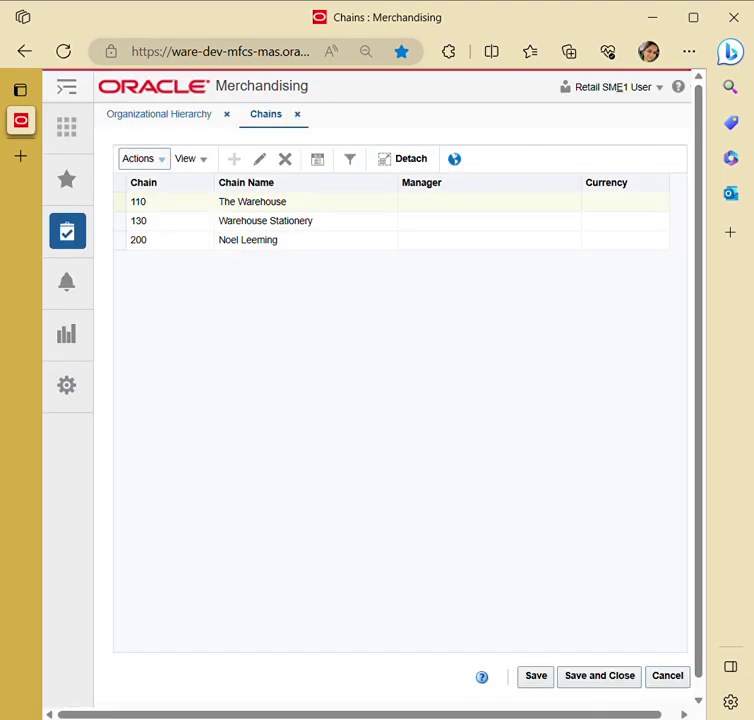
click(297, 114)
List the areas, open a blank Add Area form, and dismiss it without saving.
click(227, 236)
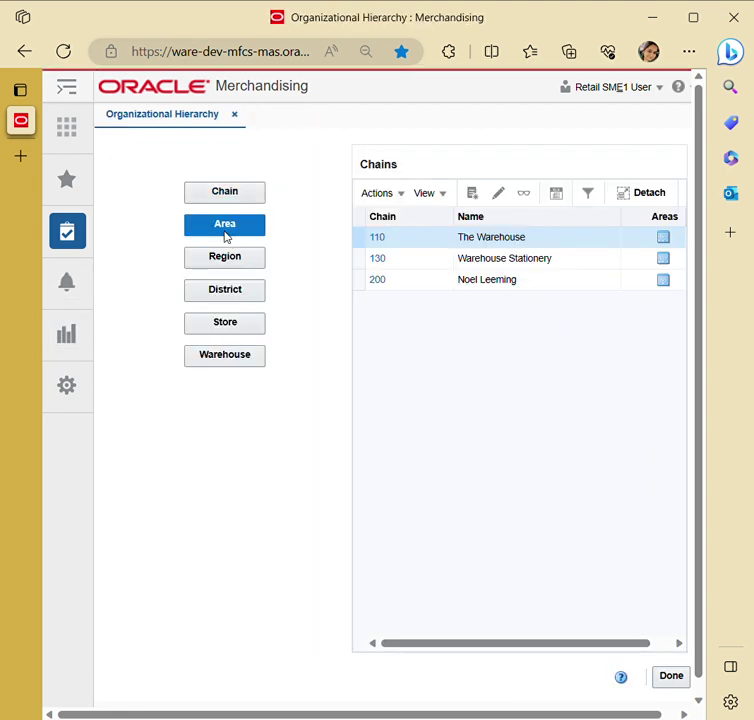
click(376, 194)
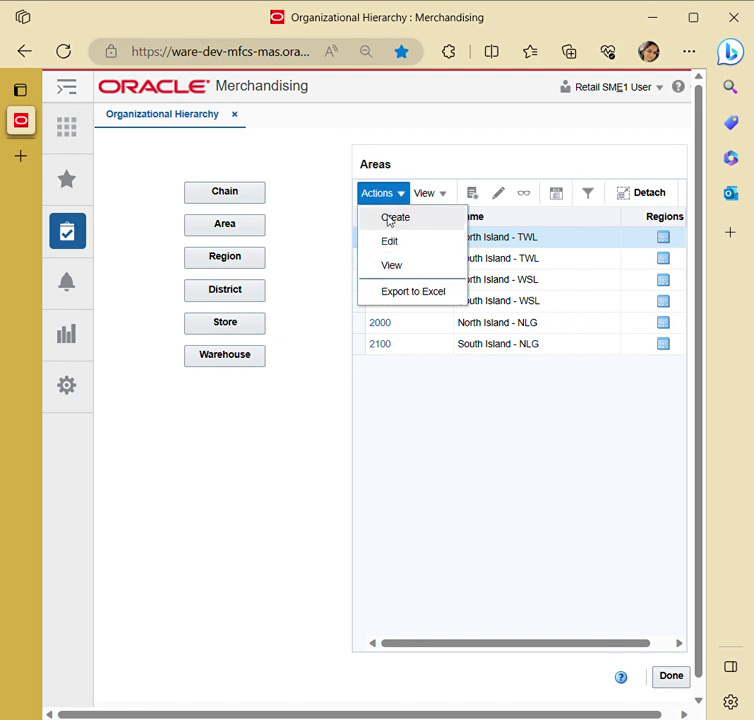
click(389, 219)
click(380, 237)
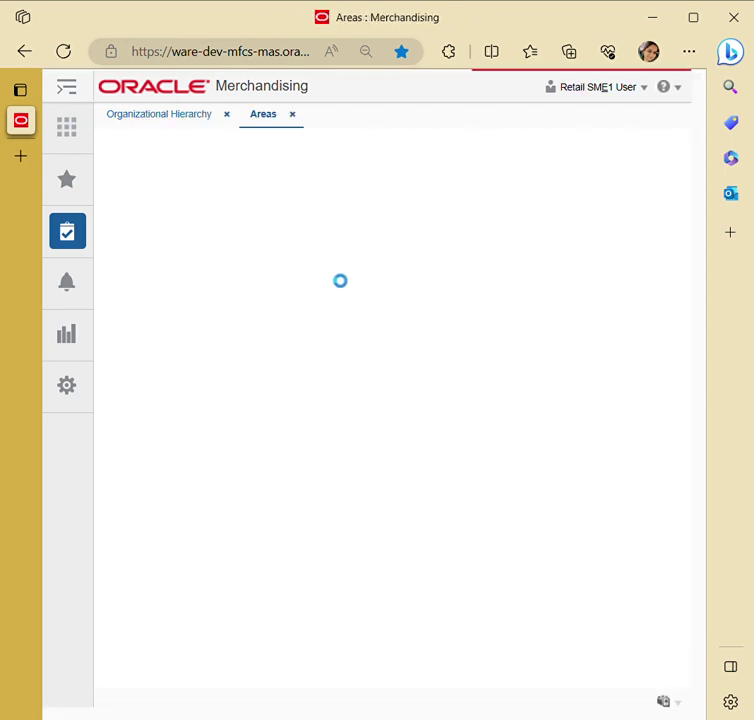
click(161, 160)
click(170, 188)
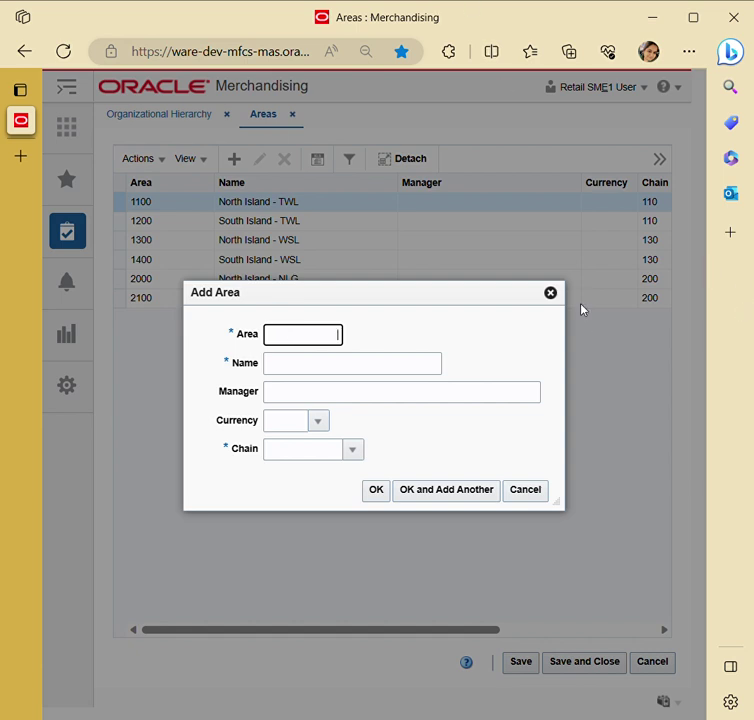
click(550, 292)
Select area 2000, cancel out of area maintenance, and list the regions.
click(154, 168)
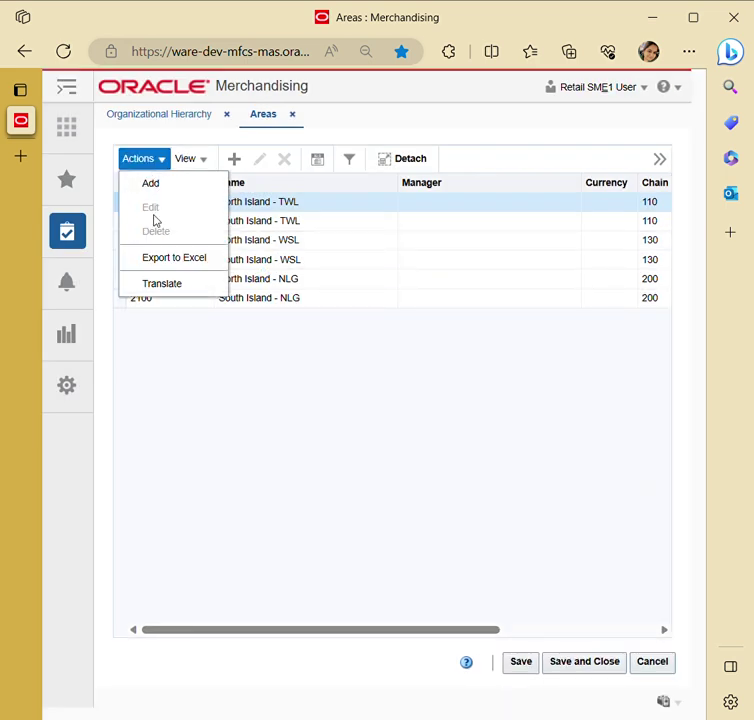
click(283, 320)
click(148, 168)
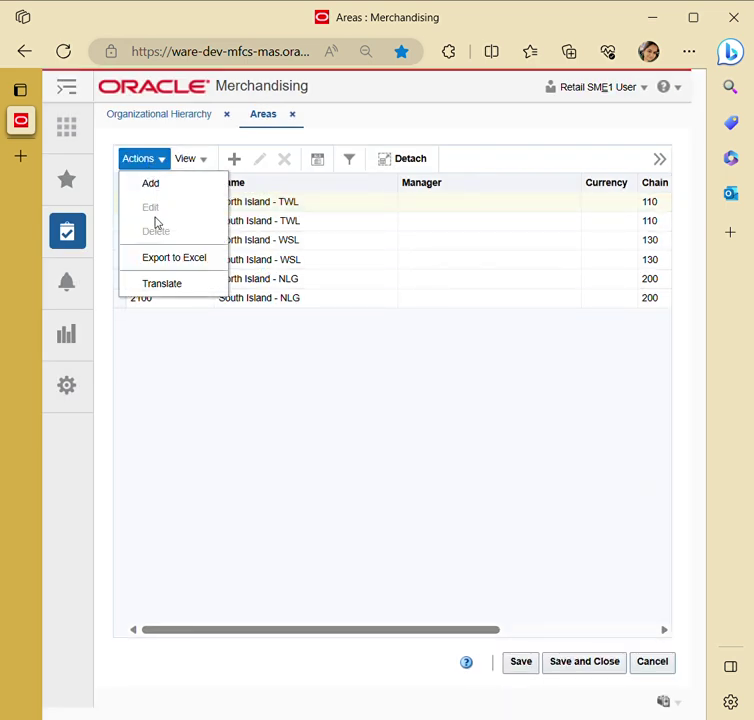
click(281, 277)
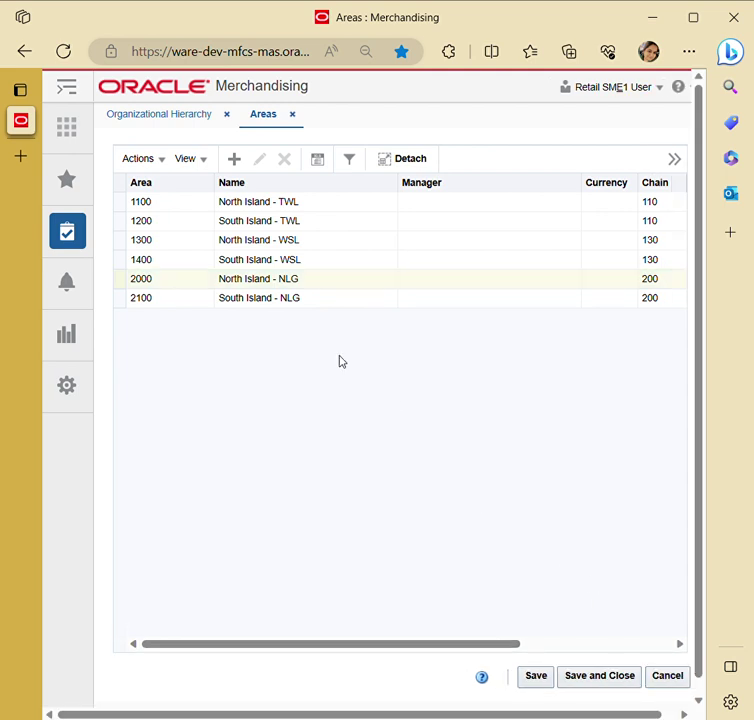
click(674, 679)
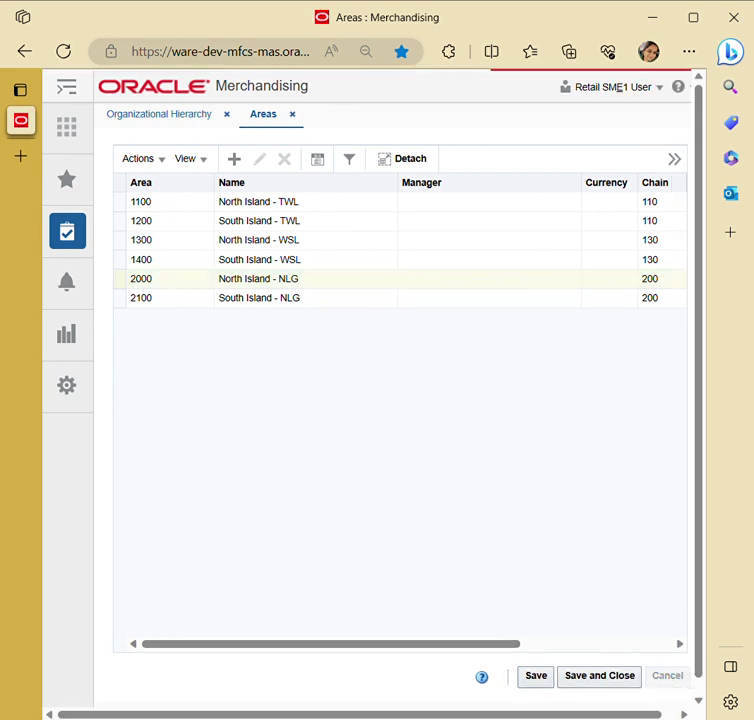
click(216, 262)
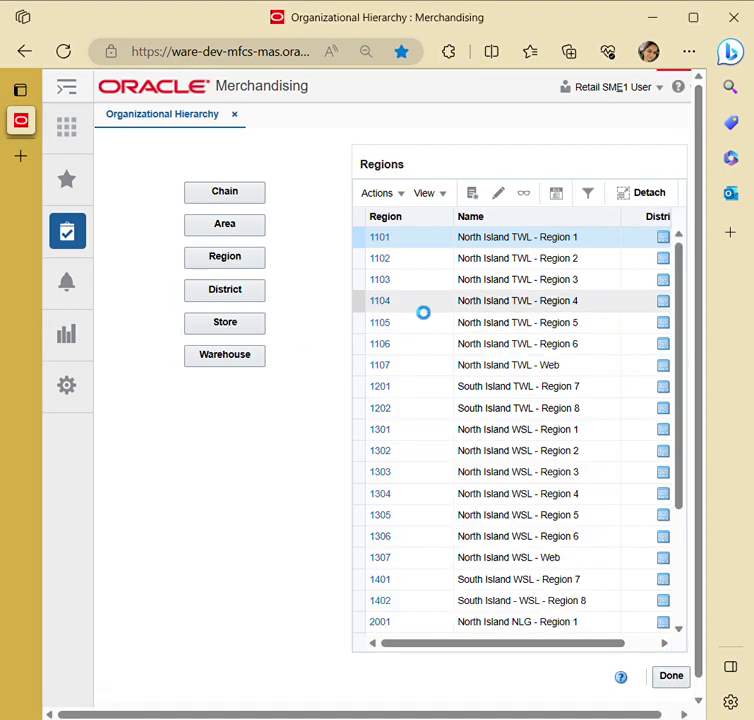
click(404, 197)
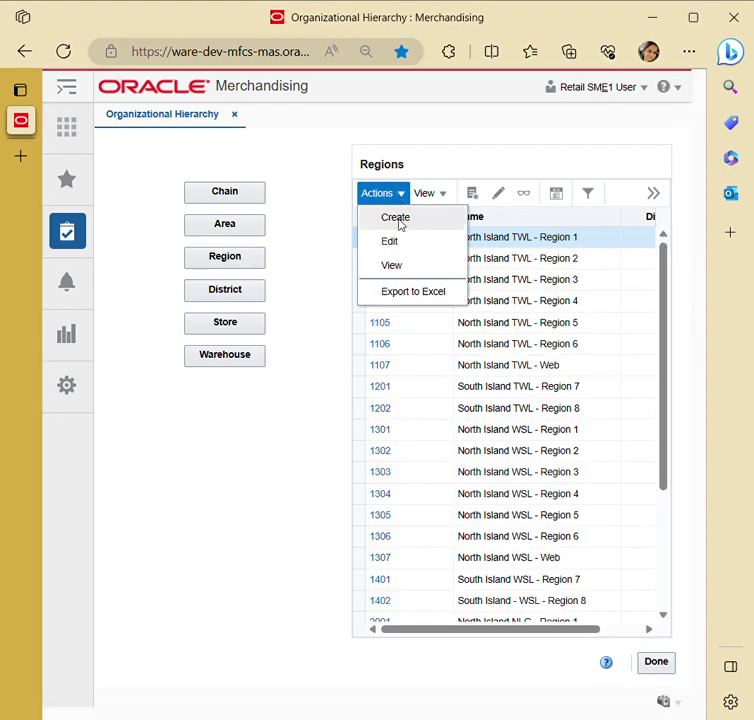
click(400, 221)
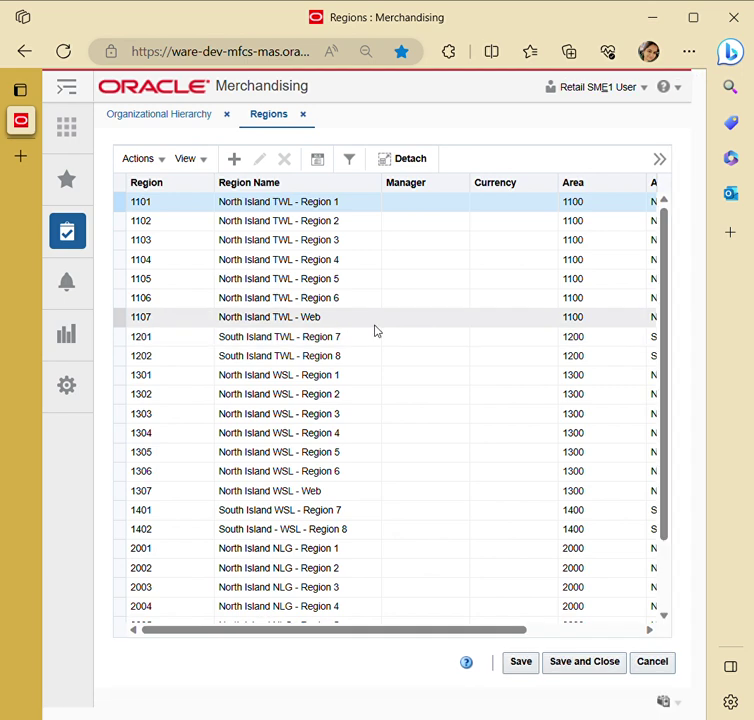
click(145, 162)
click(155, 188)
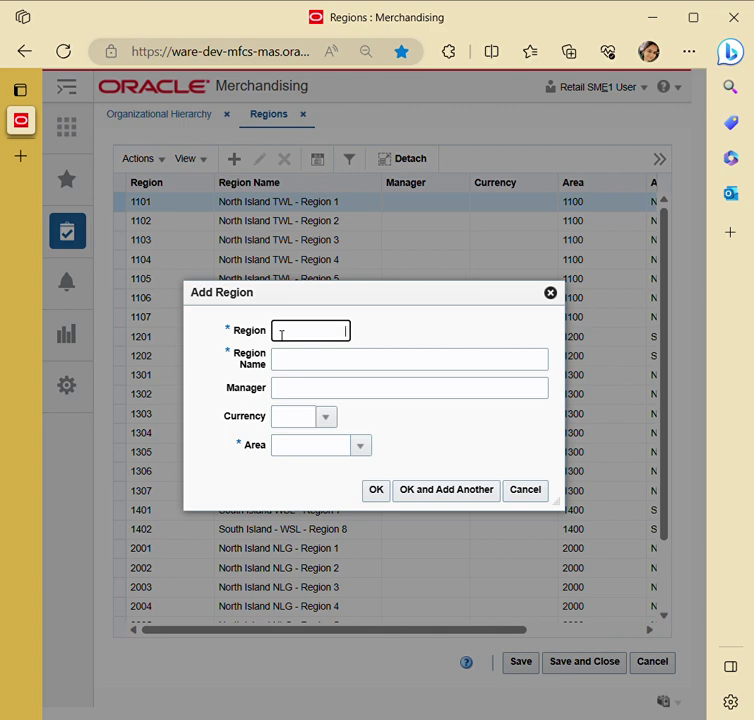
click(550, 292)
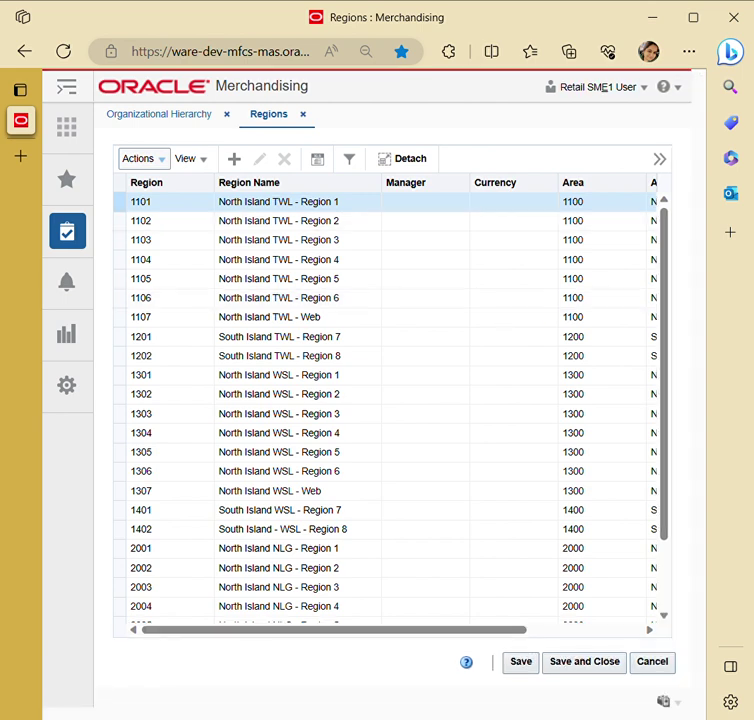
click(303, 114)
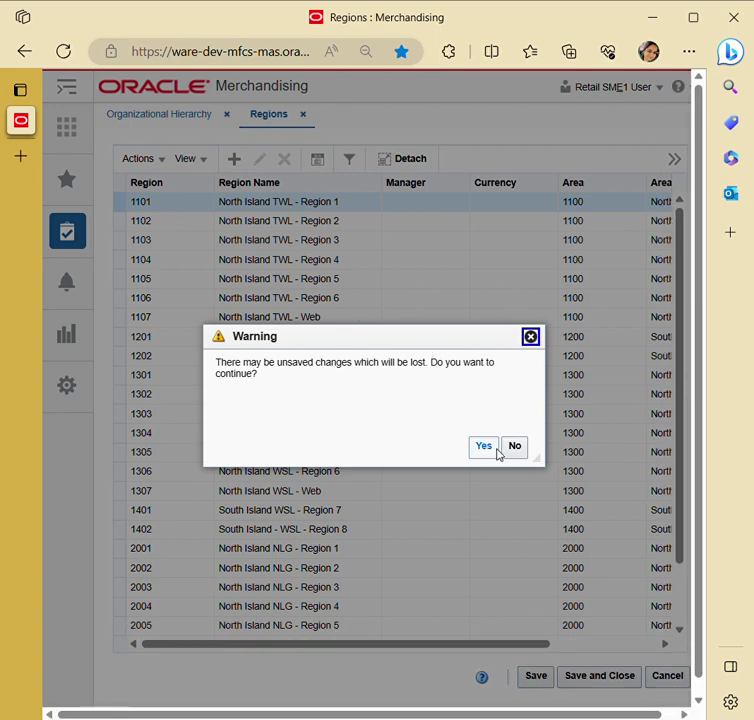
click(496, 451)
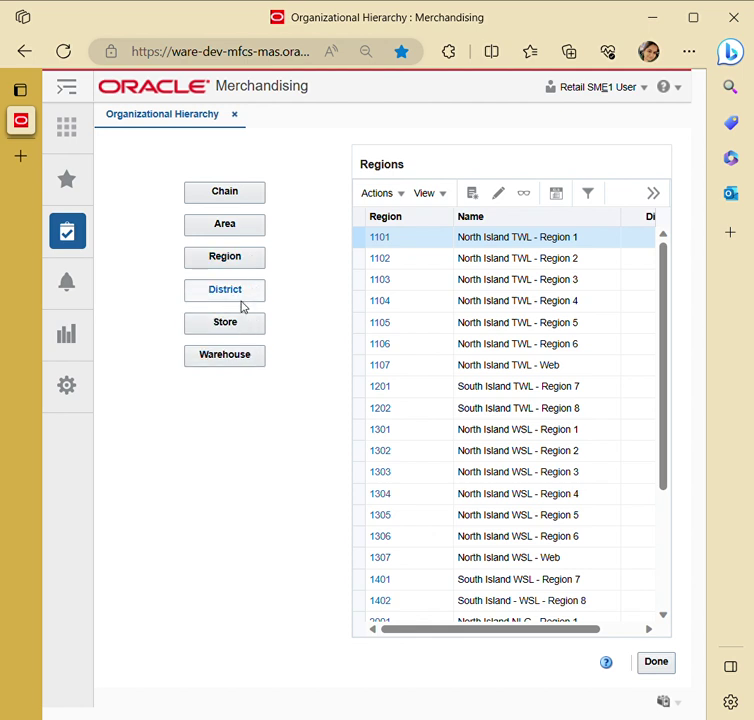
Step through chains, areas and regions, then open region 1101 in maintenance.
click(228, 200)
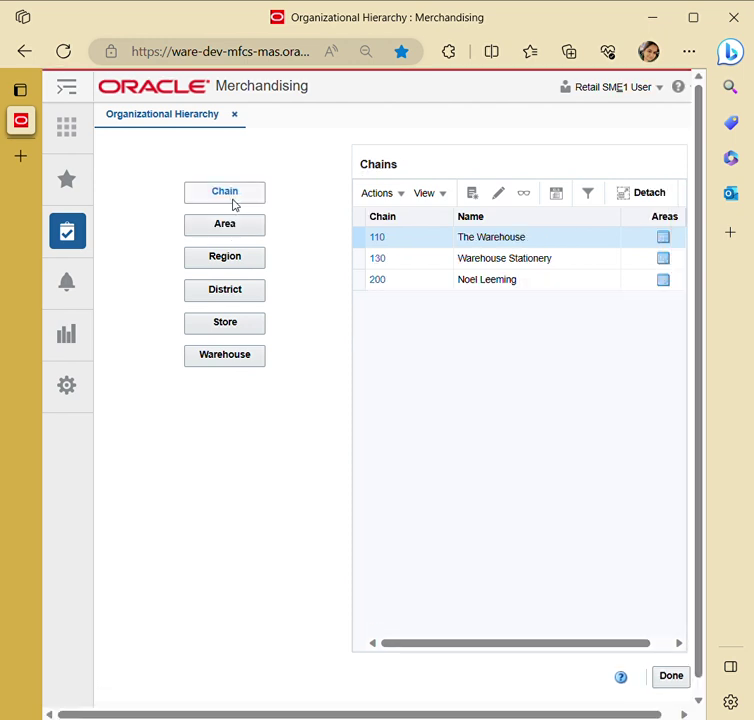
click(236, 230)
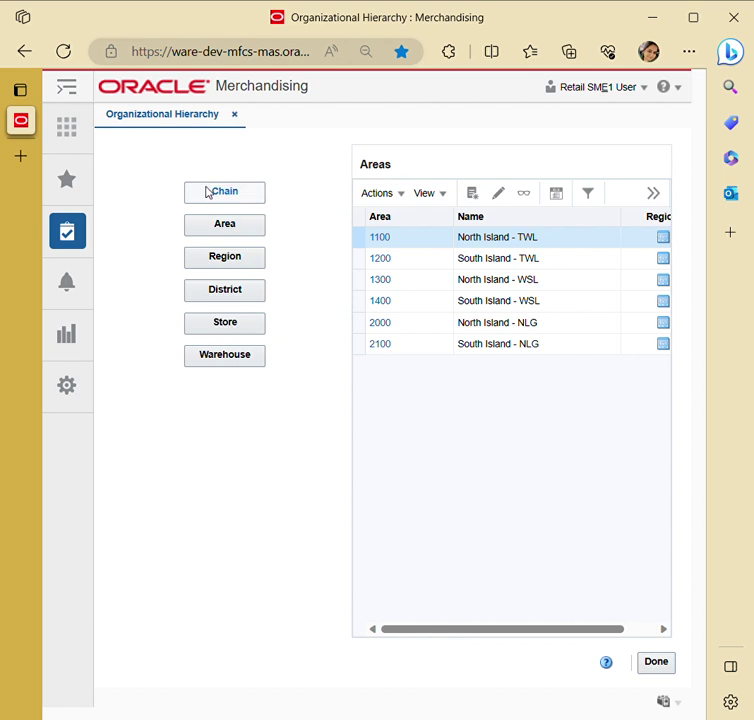
click(218, 262)
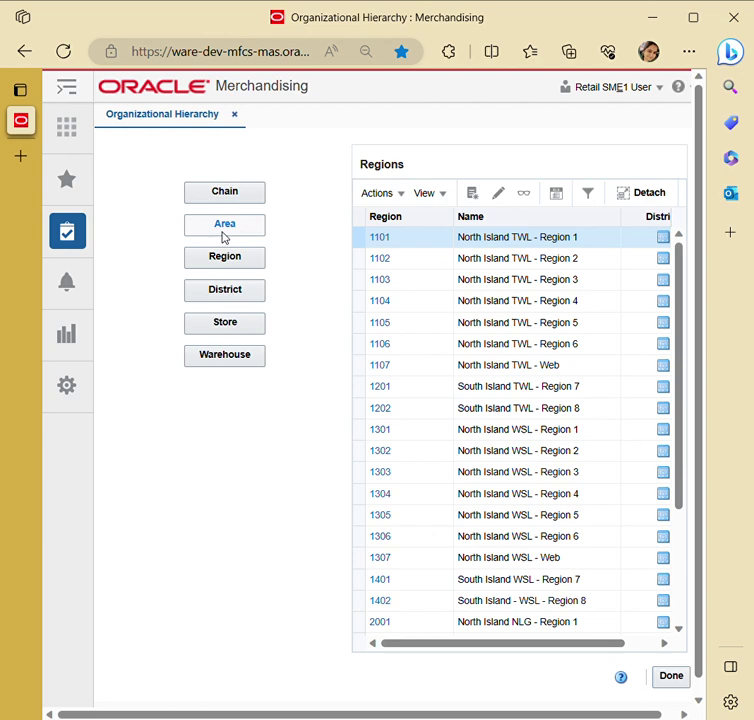
click(380, 240)
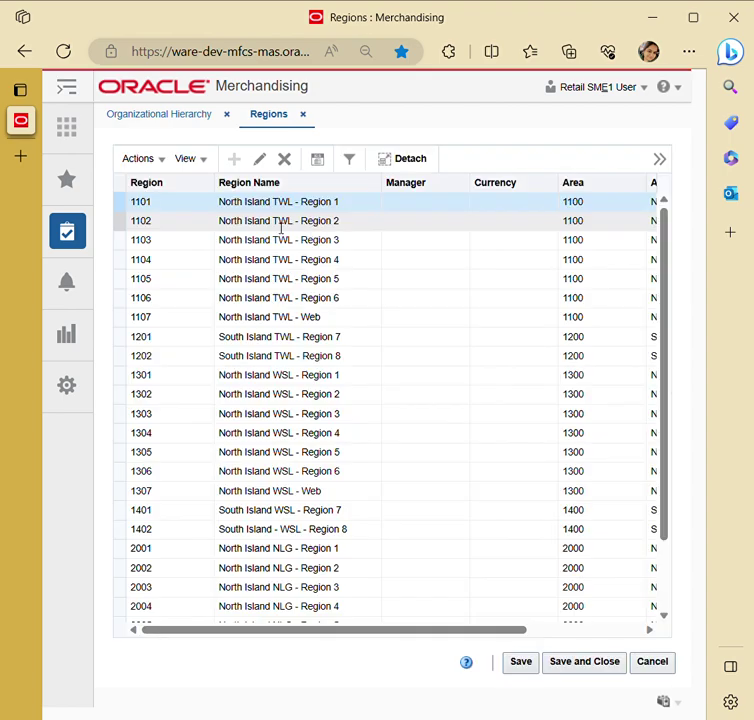
Open Edit Region for 1101, close it unchanged, and list the districts.
click(153, 163)
click(166, 205)
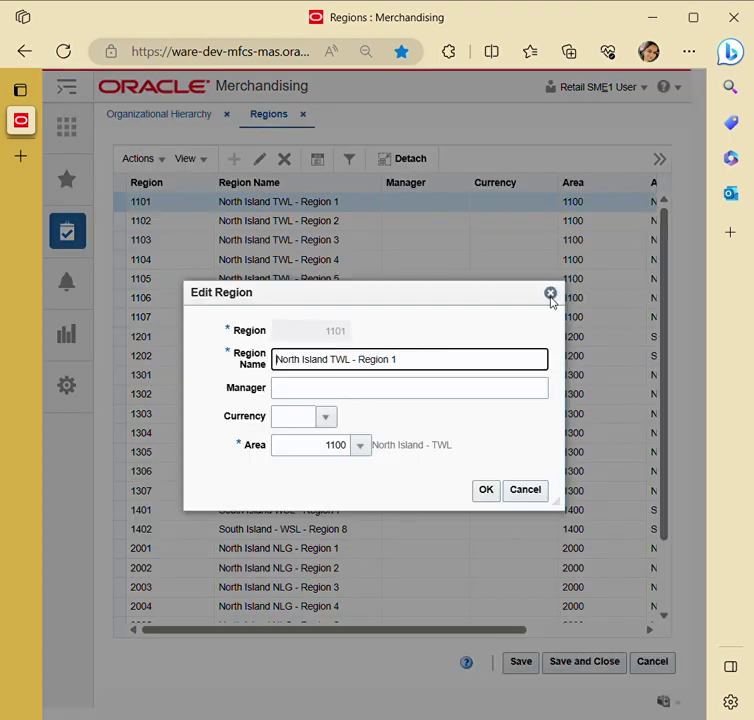
click(550, 294)
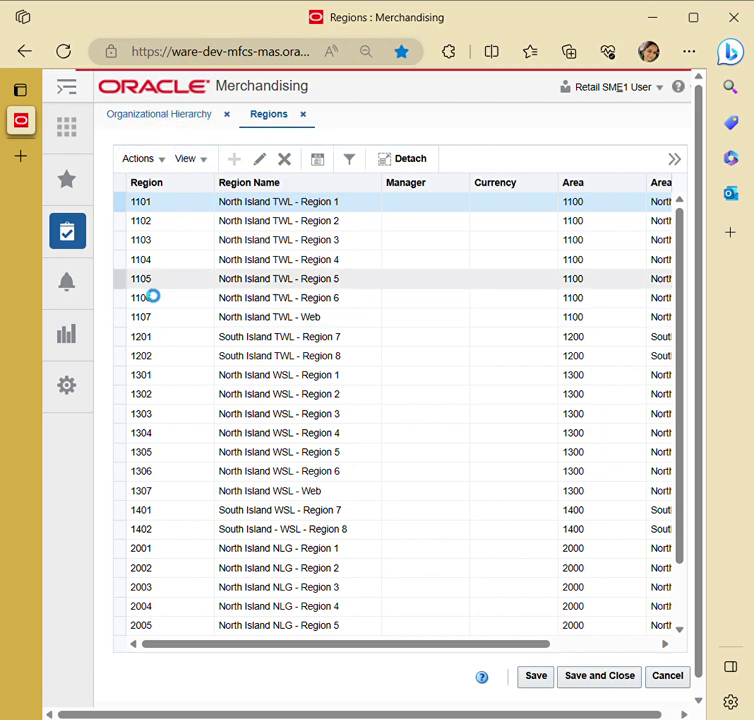
click(224, 298)
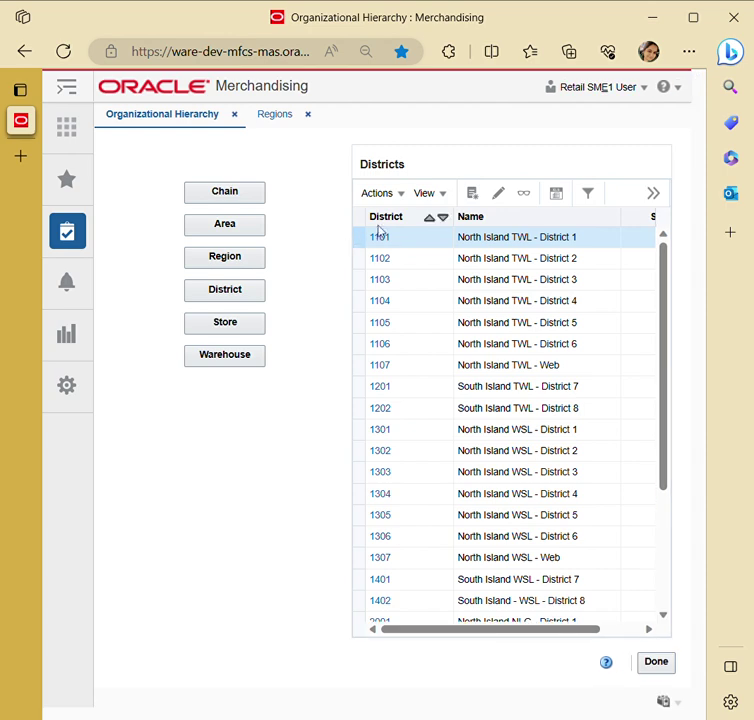
Open district 1101 in Edit District, close it unchanged, then close the Regions tab.
click(380, 239)
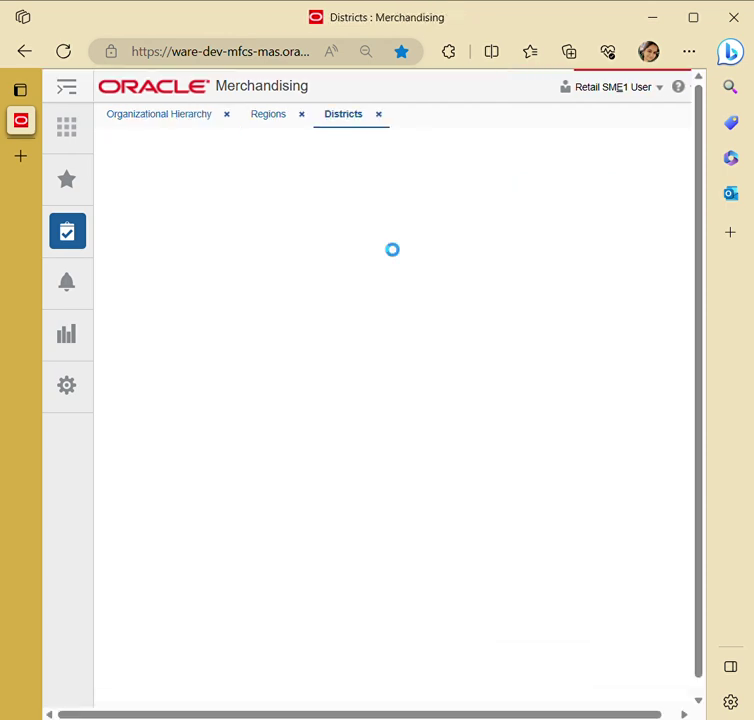
click(142, 161)
click(162, 212)
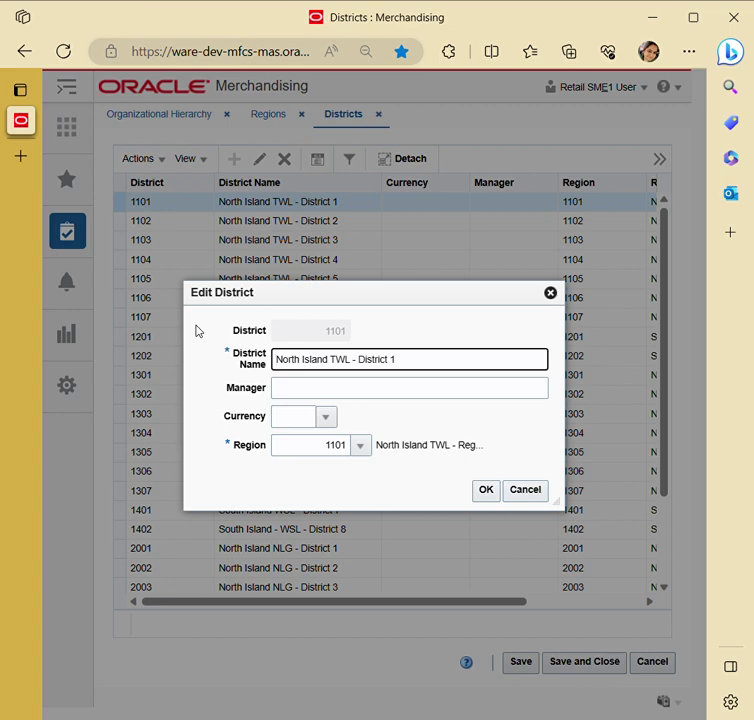
click(550, 292)
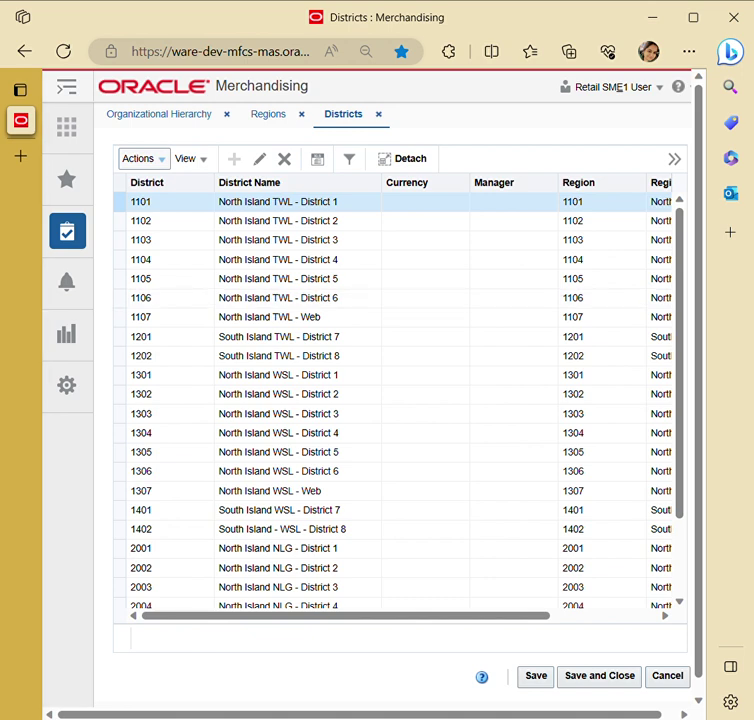
click(301, 115)
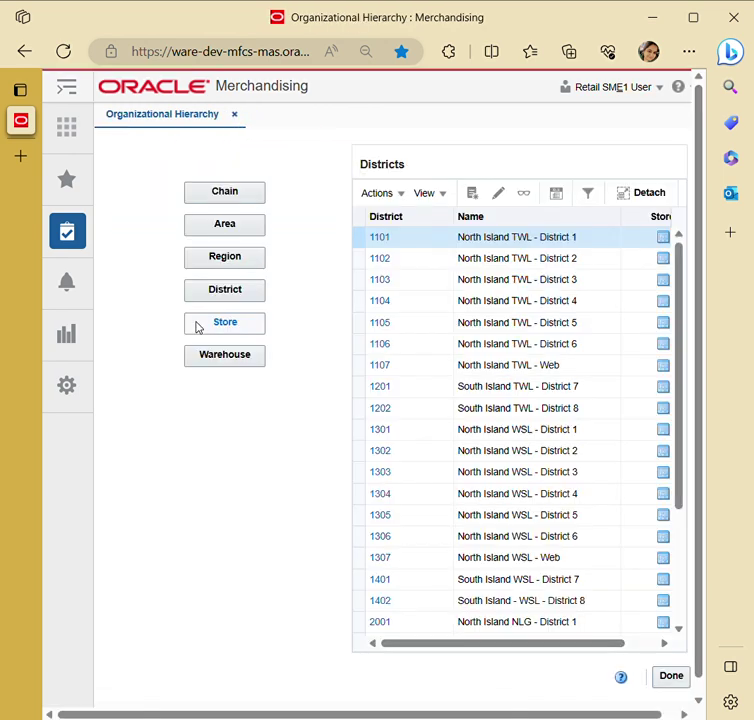
List the stores, browse and close a blank new Store form, then open store 1103 TWL Westcity.
click(222, 333)
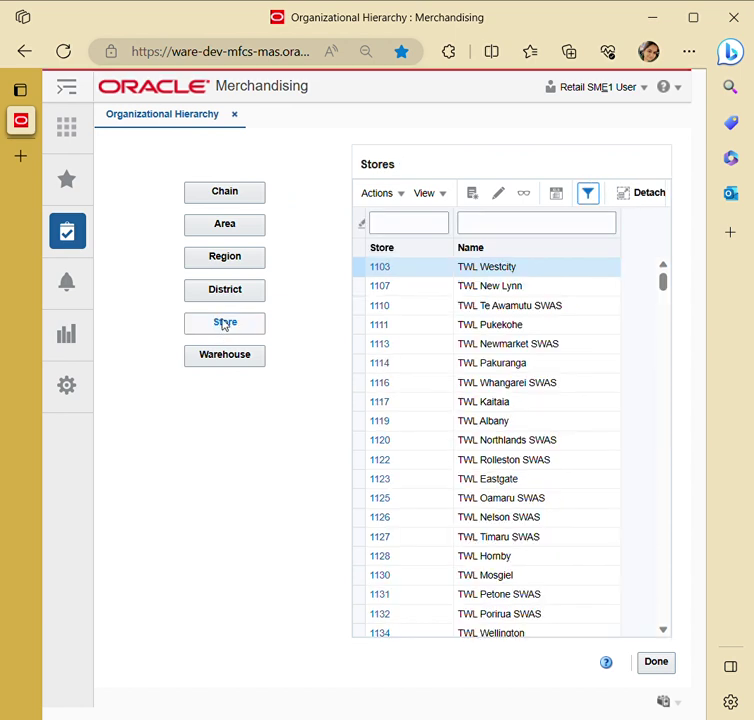
click(378, 194)
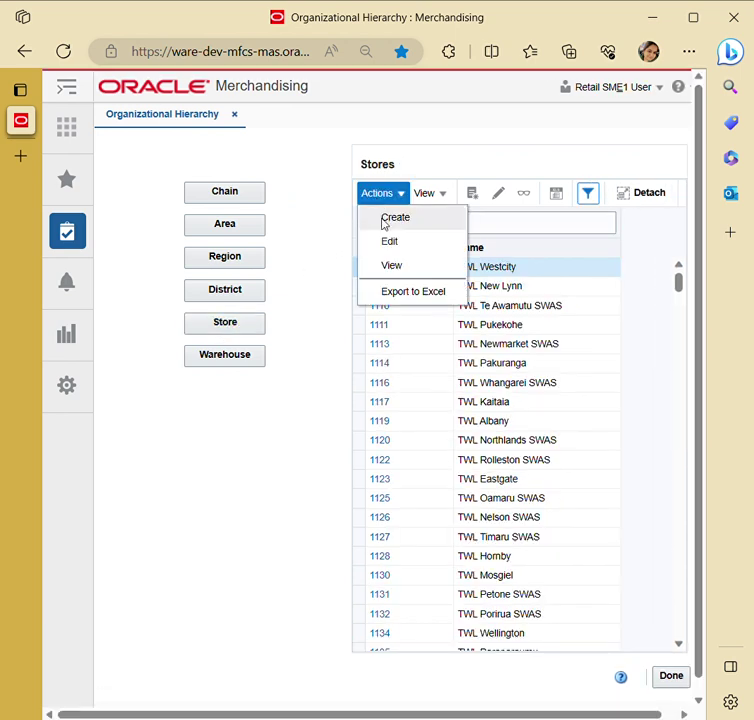
click(384, 219)
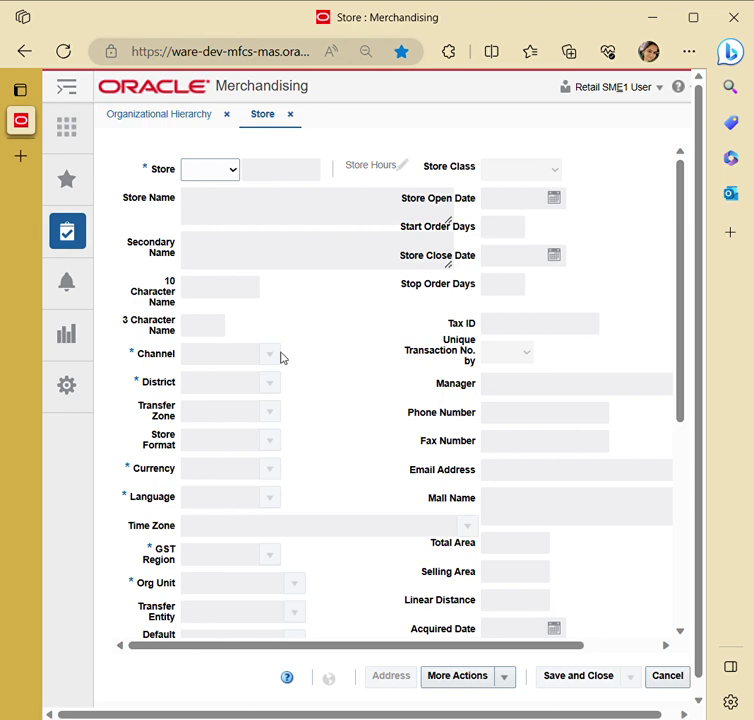
scroll(280, 358, down, 3)
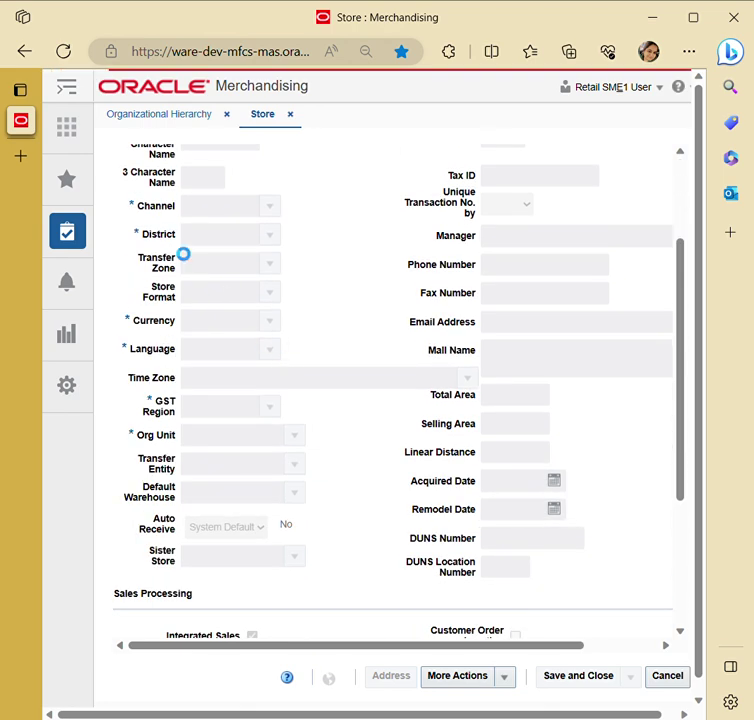
click(291, 116)
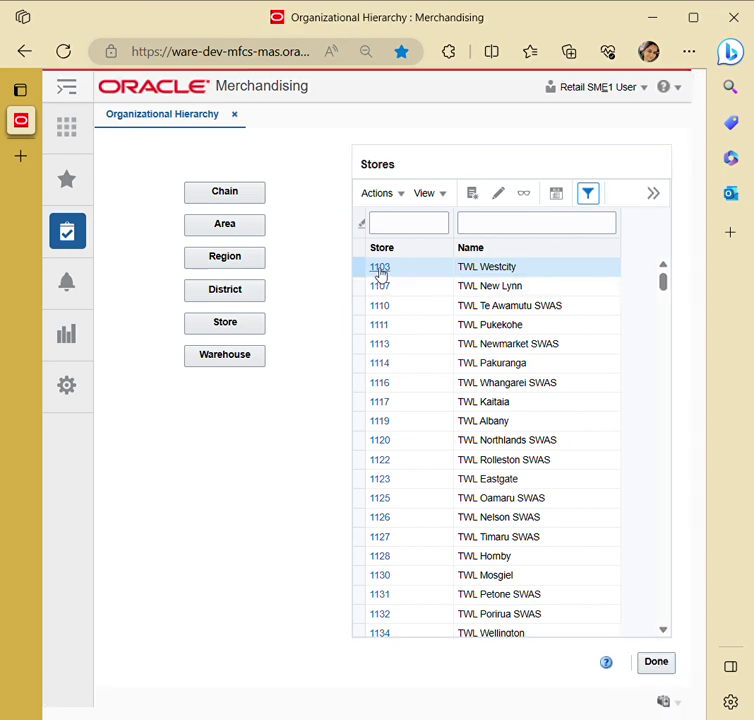
click(378, 268)
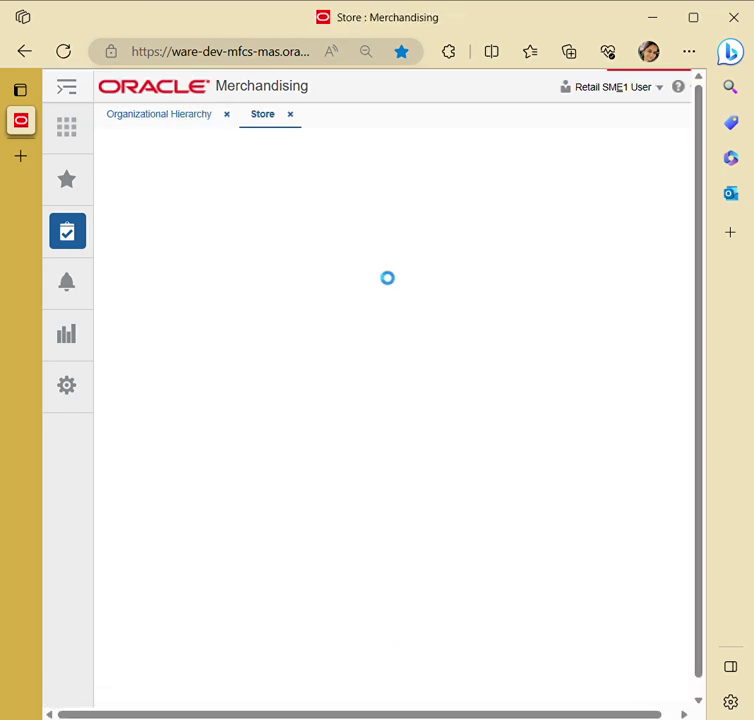